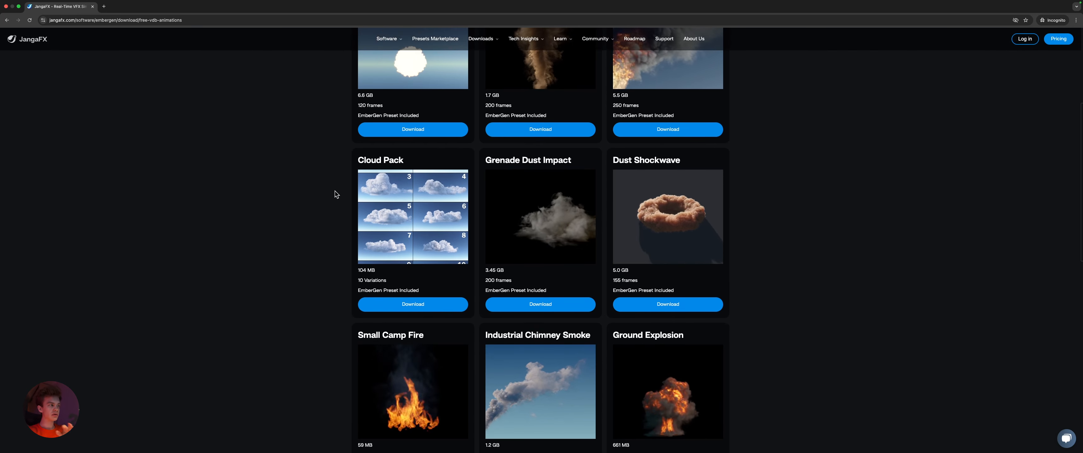
# Locate the Cloud Pack on the JangaFX page, switch to Finder and preview the thumbnails image beside the CloudPackVDB folder
pyautogui.moveTo(407, 161); pyautogui.dragTo(367, 154)
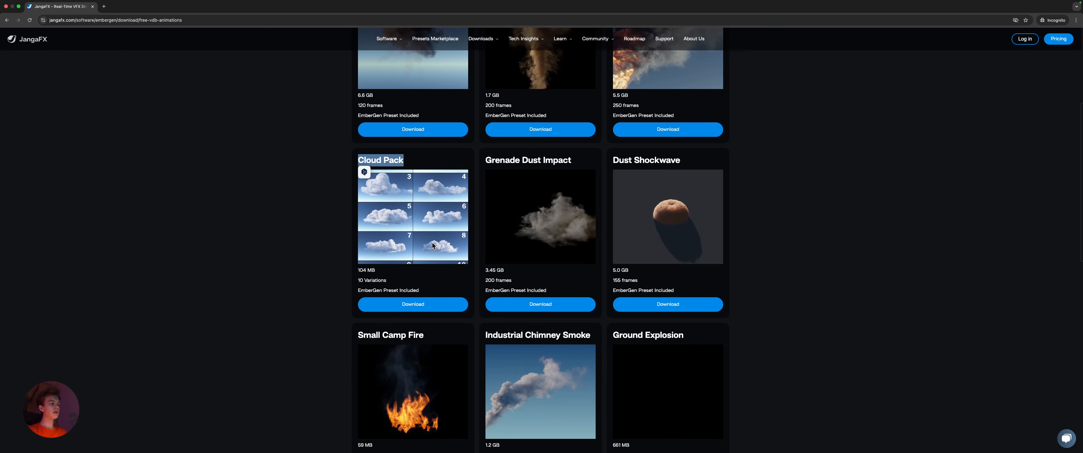
pyautogui.press('super+Tab')
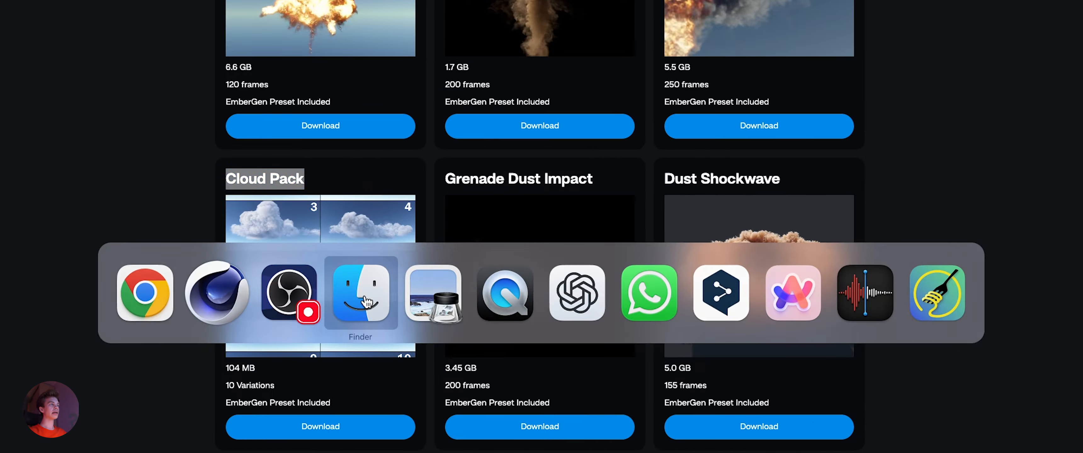
pyautogui.click(437, 227)
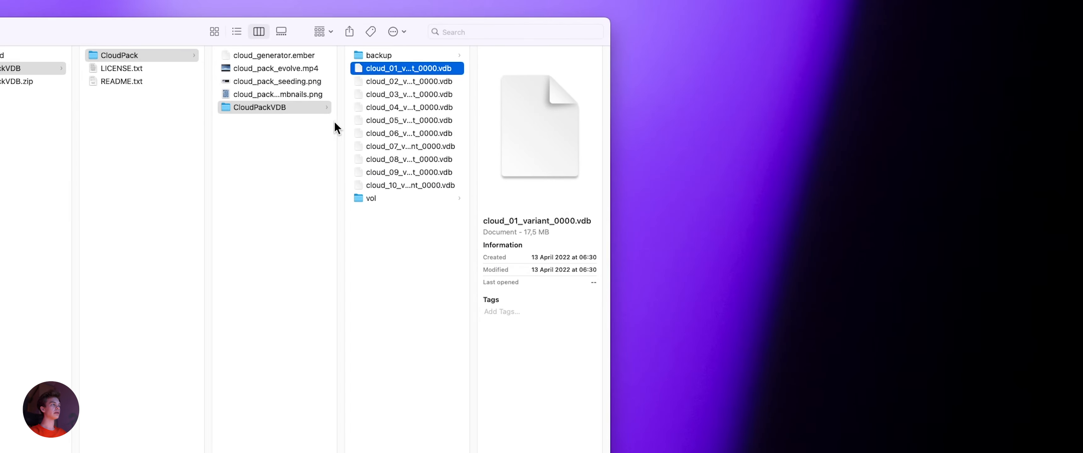
pyautogui.click(398, 199)
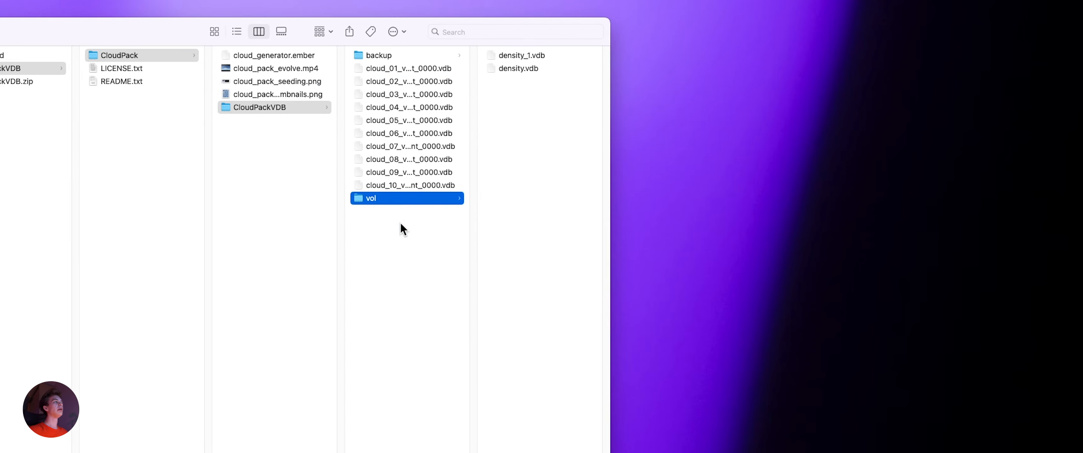
pyautogui.click(285, 95)
pyautogui.press('space')
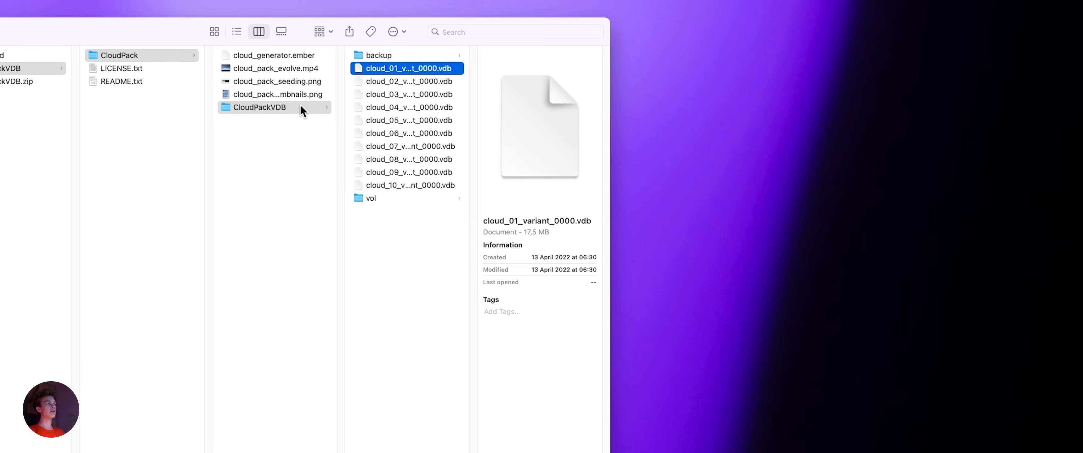
# Import cloud_02_variant_0000.vdb from the CloudPackVDB folder into Cinema 4D with its density grid at scale 1 centimeter
pyautogui.moveTo(377, 80); pyautogui.dragTo(494, 175)
pyautogui.press('super+Tab')
pyautogui.press('super+Tab')
pyautogui.press('super+Tab')
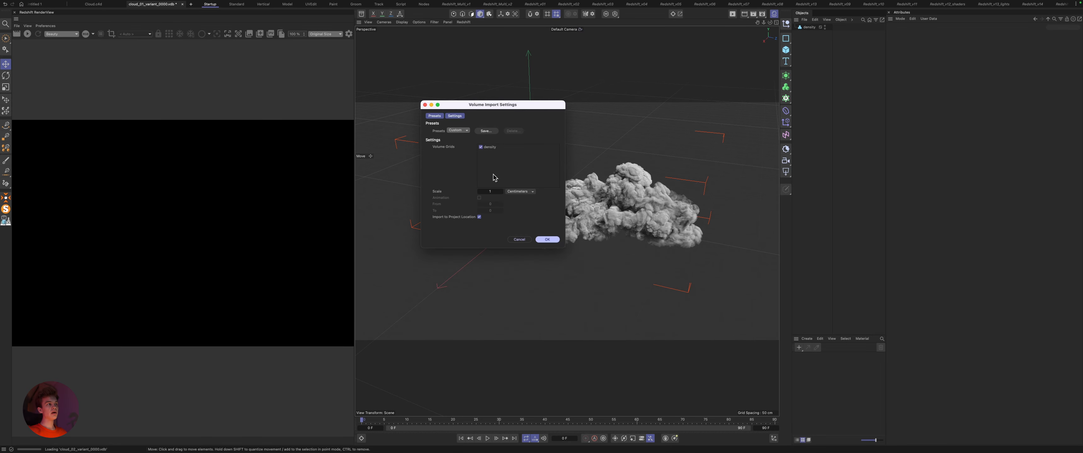
pyautogui.click(548, 239)
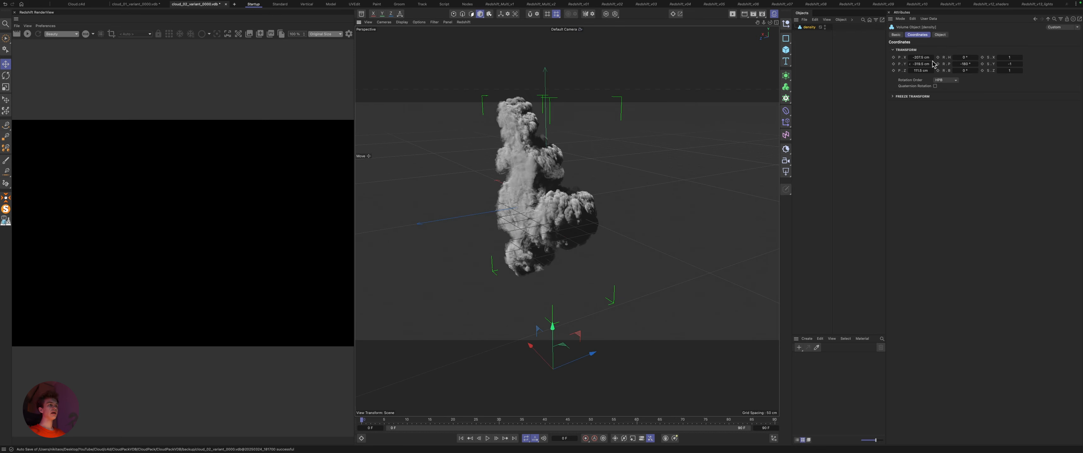
# Zero the imported volume's position and adjust its pitch rotation, closing the cloud_02 project without saving
pyautogui.rightClick(932, 64)
pyautogui.rightClick(932, 57)
pyautogui.rightClick(932, 71)
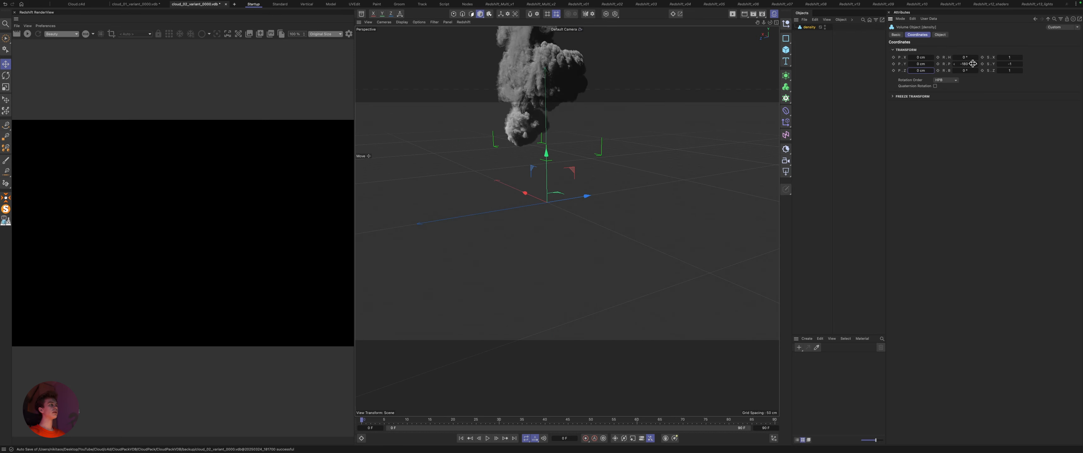
pyautogui.click(972, 64)
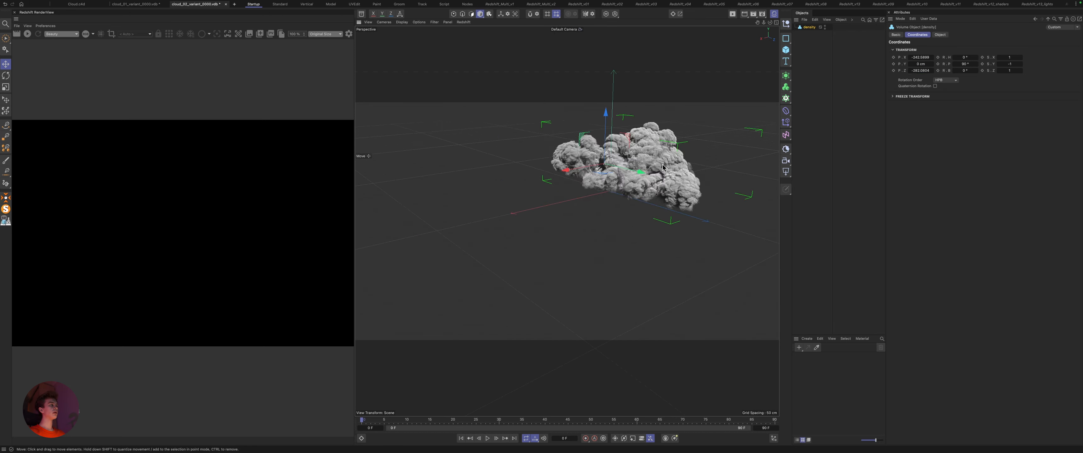
pyautogui.keyDown('alt'); pyautogui.moveTo(508, 191); pyautogui.dragTo(621, 232); pyautogui.keyUp('alt')
pyautogui.press('super+w')
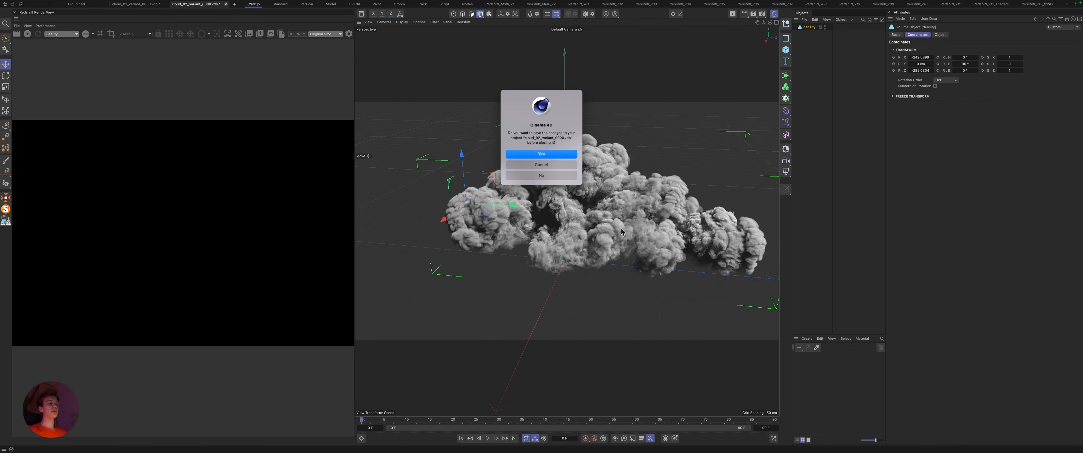
pyautogui.click(543, 176)
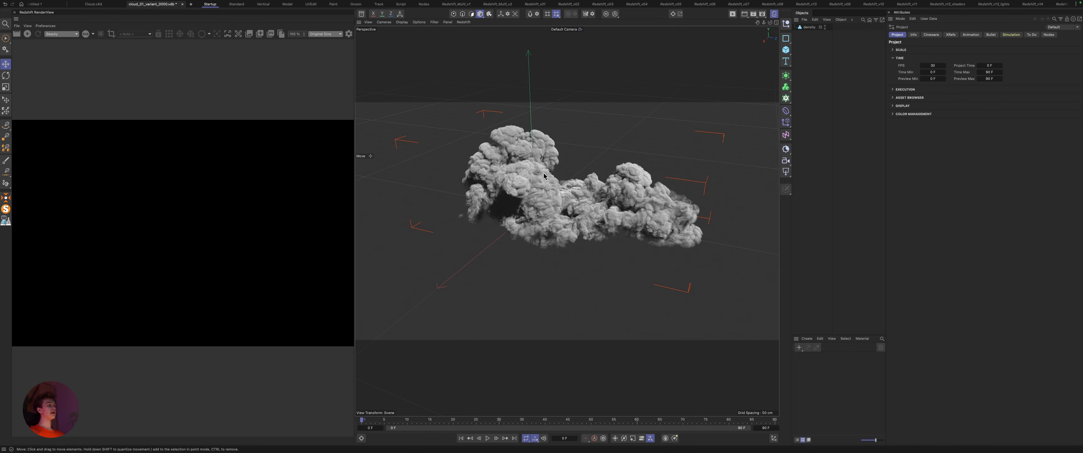
# Start the Redshift live render and add a Redshift area light beside the cloud_01 volume
pyautogui.click(27, 34)
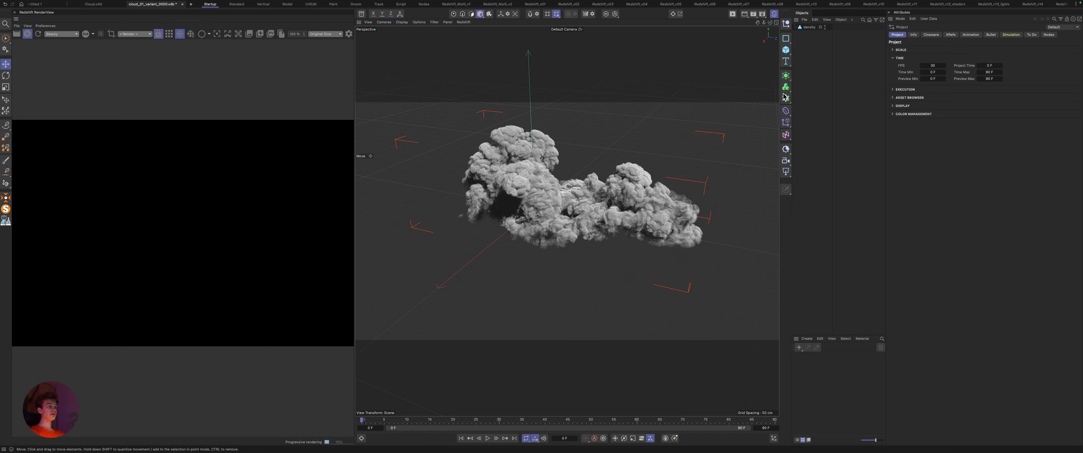
pyautogui.click(790, 171)
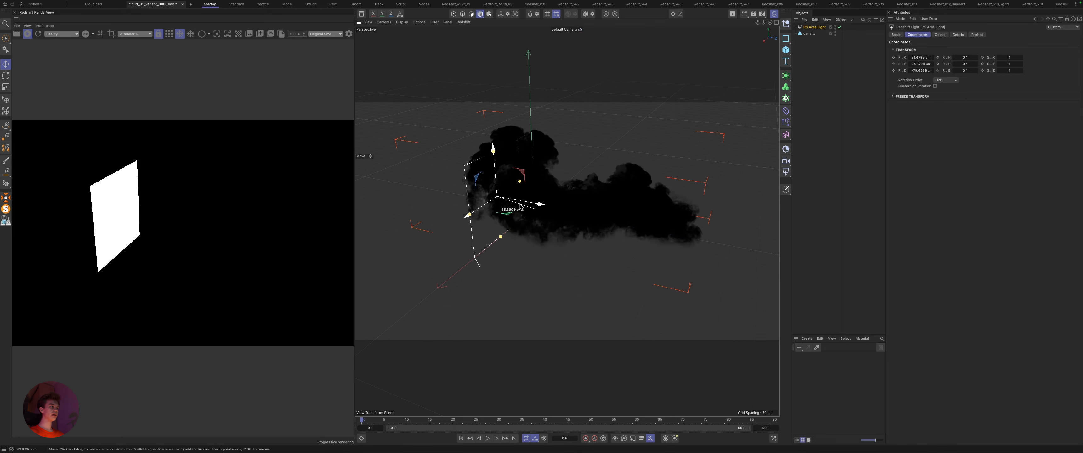
pyautogui.moveTo(519, 205); pyautogui.dragTo(461, 181)
pyautogui.scroll(-5, 469, 202)
pyautogui.keyDown('alt'); pyautogui.moveTo(461, 182); pyautogui.dragTo(552, 227, button='middle'); pyautogui.keyUp('alt')
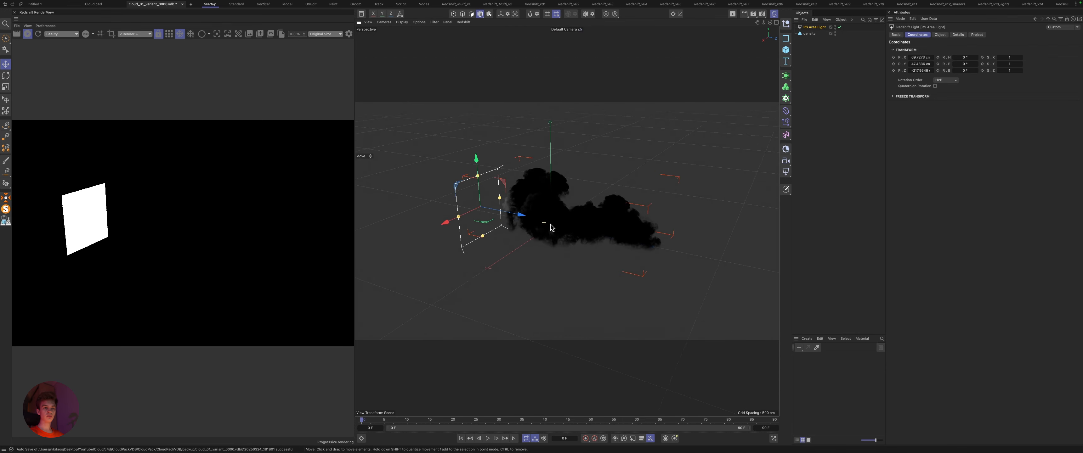
# Scale up the area light and place it upright at the side of the cloud
pyautogui.keyDown('alt'); pyautogui.moveTo(550, 228); pyautogui.dragTo(516, 226); pyautogui.keyUp('alt')
pyautogui.press('t')
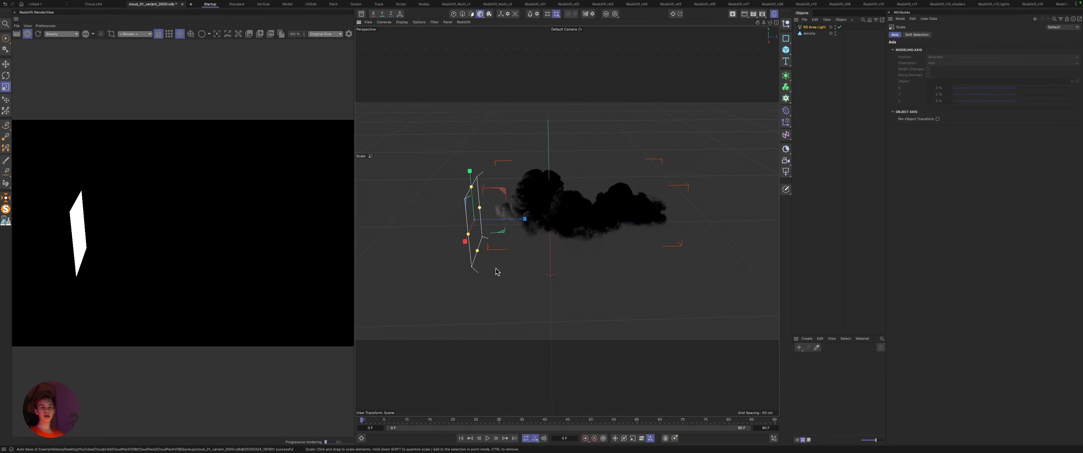
pyautogui.moveTo(515, 269); pyautogui.dragTo(569, 217)
pyautogui.press('e')
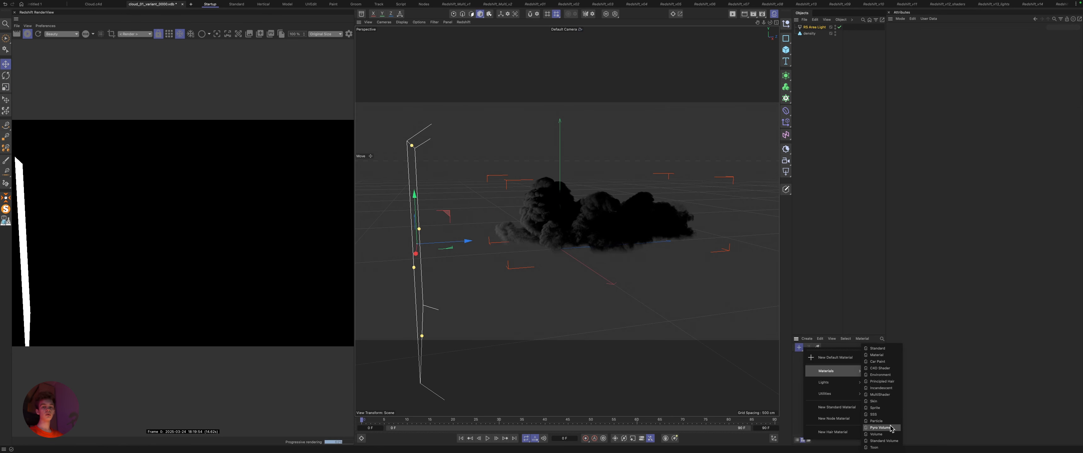
# Create a Redshift Pyro Volume material and apply it to the density volume
pyautogui.click(891, 427)
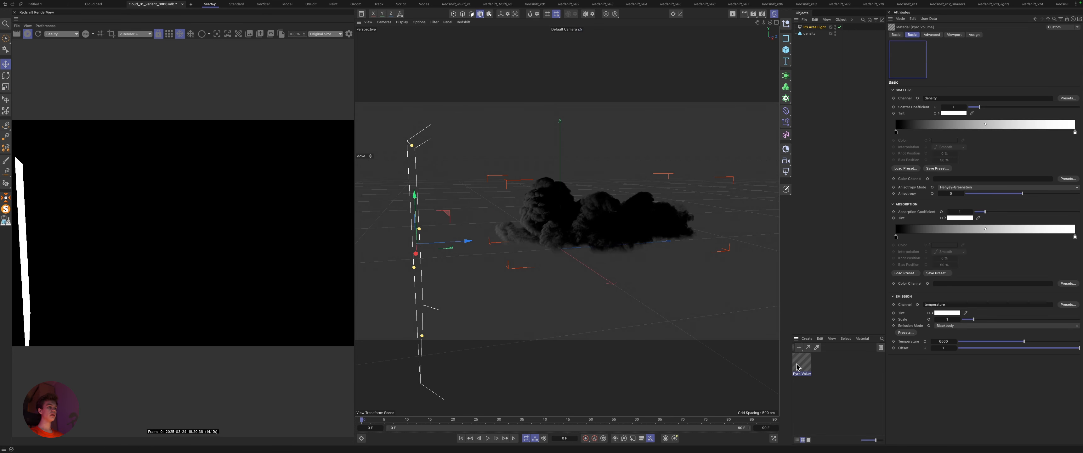
pyautogui.moveTo(799, 366); pyautogui.dragTo(810, 37)
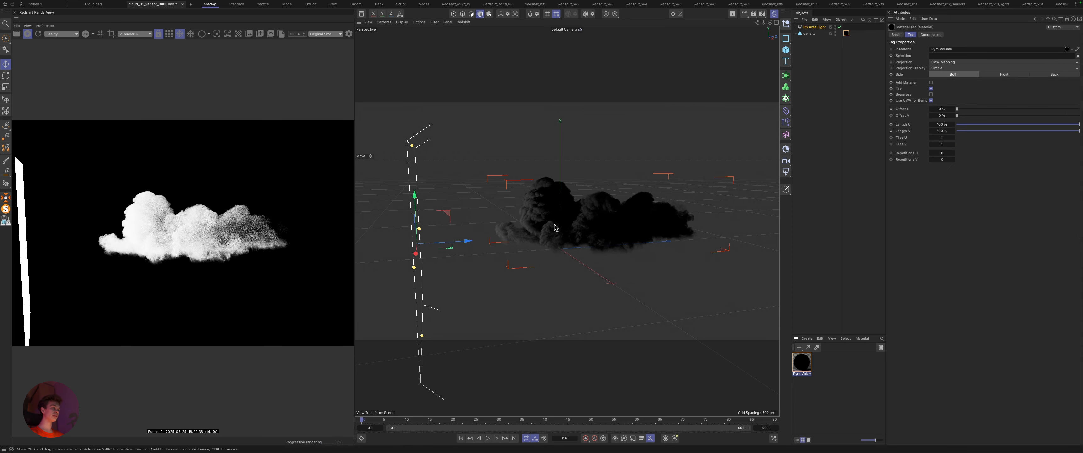
pyautogui.scroll(3, 576, 203)
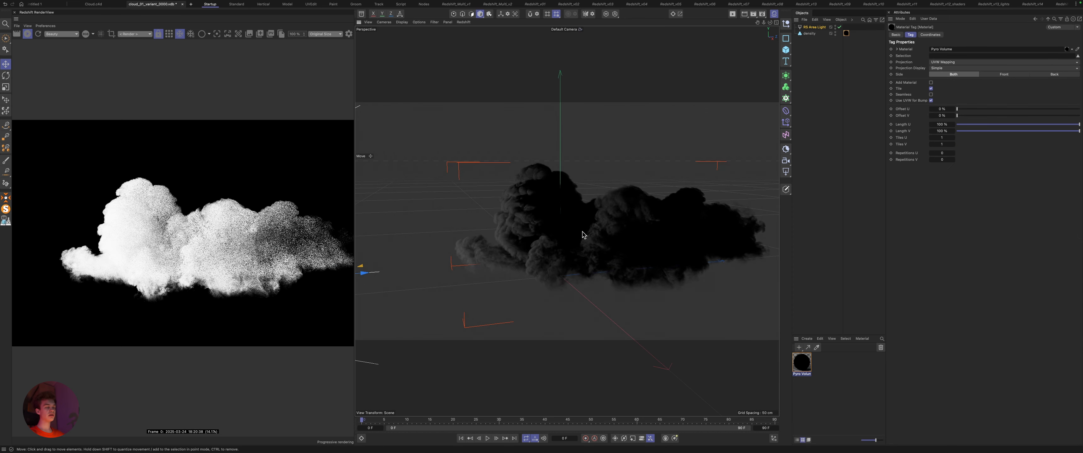
pyautogui.keyDown('alt'); pyautogui.moveTo(592, 242); pyautogui.dragTo(623, 242); pyautogui.keyUp('alt')
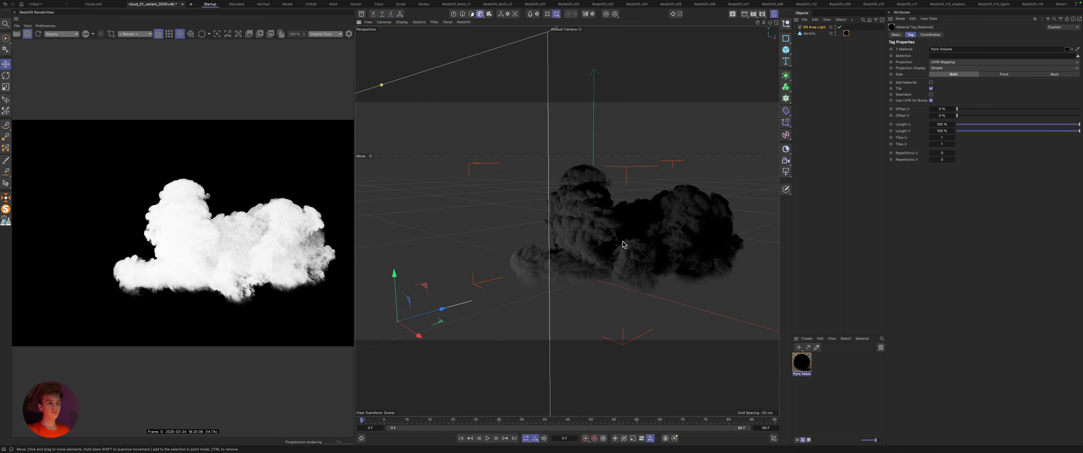
pyautogui.keyDown('alt'); pyautogui.moveTo(623, 244); pyautogui.dragTo(576, 244, button='middle'); pyautogui.keyUp('alt')
pyautogui.scroll(2, 579, 244)
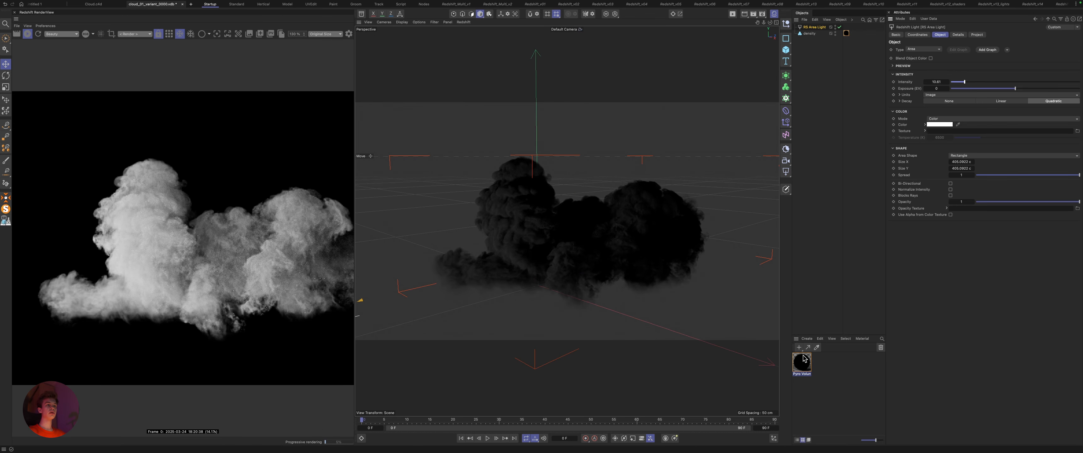
# Open the Pyro Volume material in the Node Editor and move its volume node away from the Output node
pyautogui.doubleClick(802, 360)
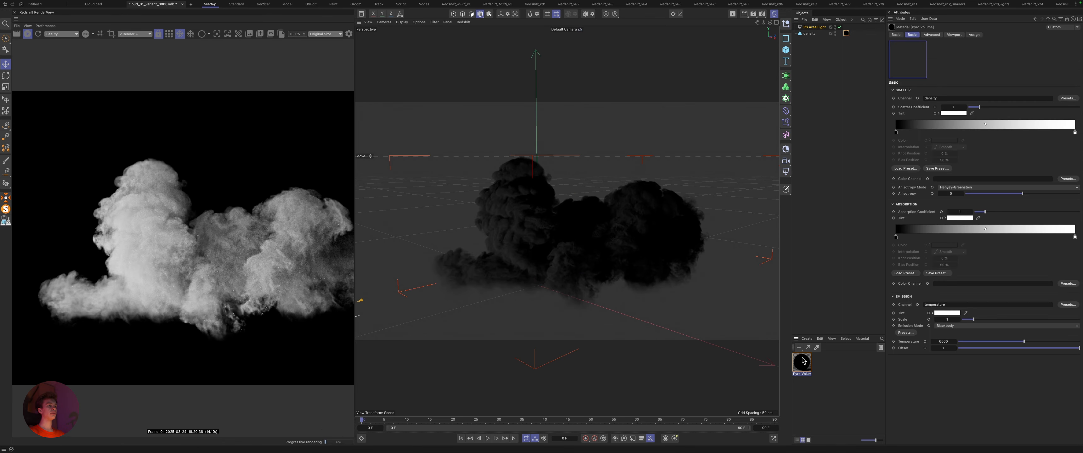
pyautogui.moveTo(825, 241); pyautogui.dragTo(561, 79)
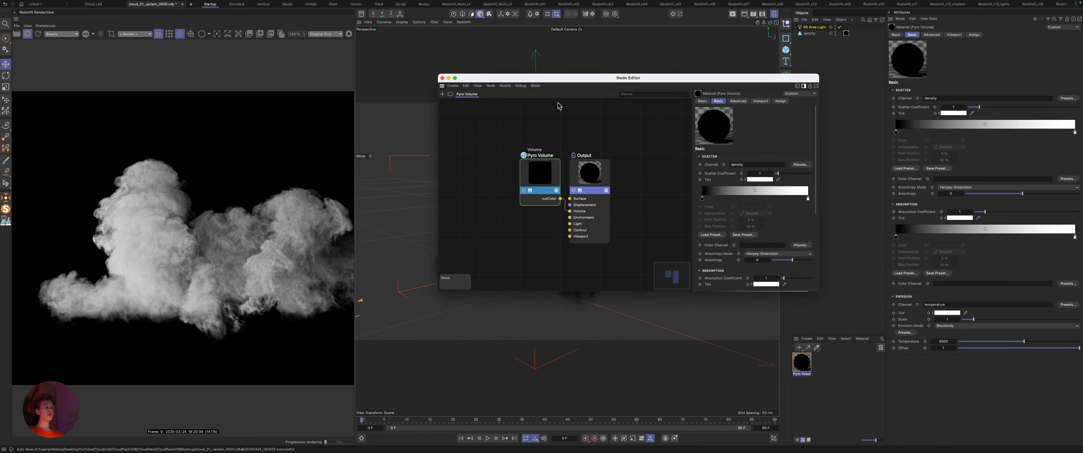
pyautogui.moveTo(542, 153); pyautogui.dragTo(508, 152)
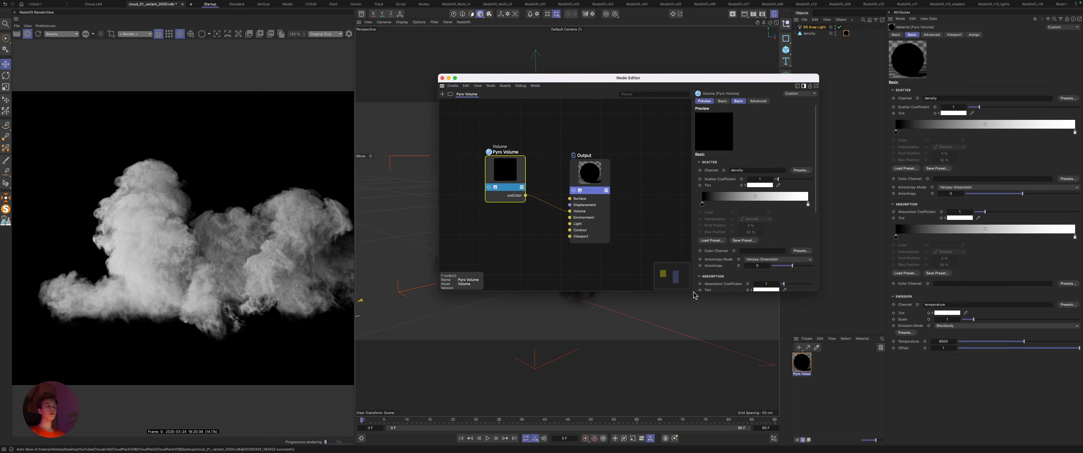
pyautogui.click(796, 366)
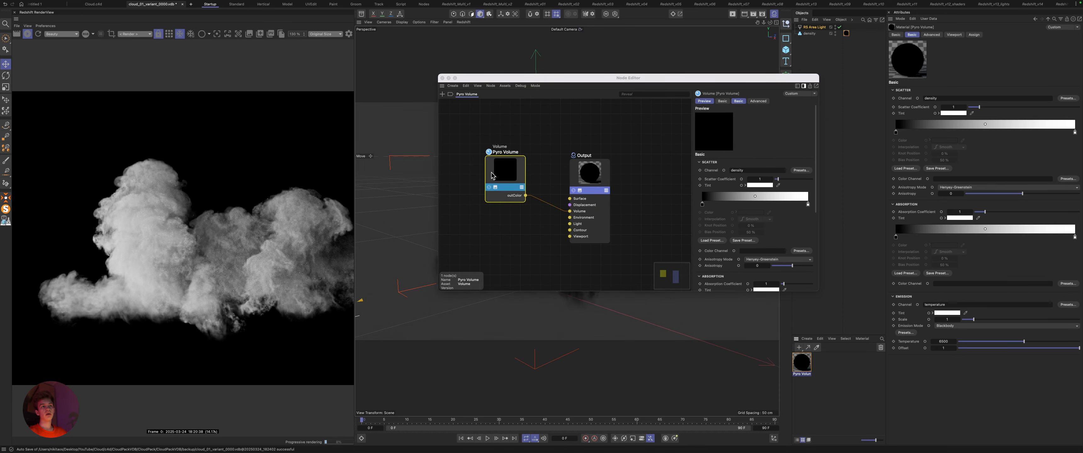
pyautogui.moveTo(491, 175); pyautogui.dragTo(487, 170)
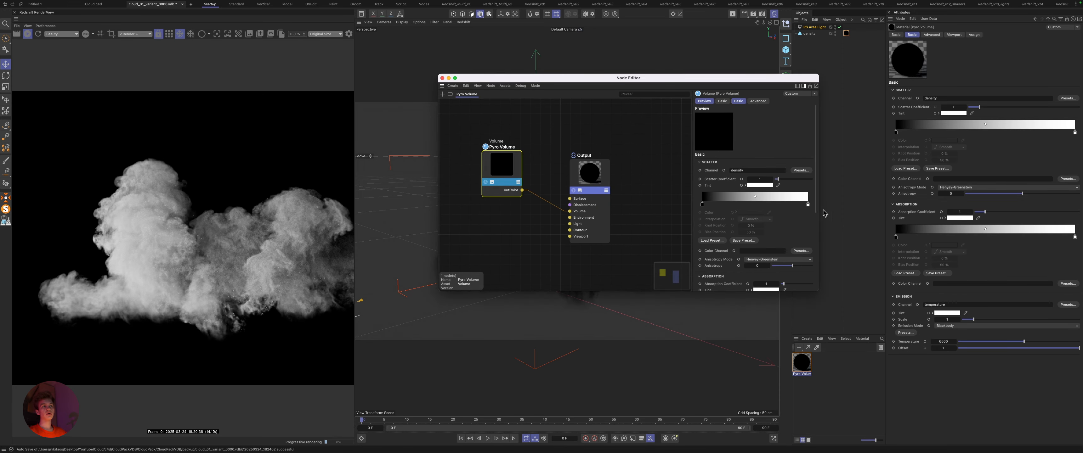
# Set the Pyro Volume node's scatter tint to a pale purple
pyautogui.click(744, 186)
pyautogui.click(795, 208)
pyautogui.click(800, 201)
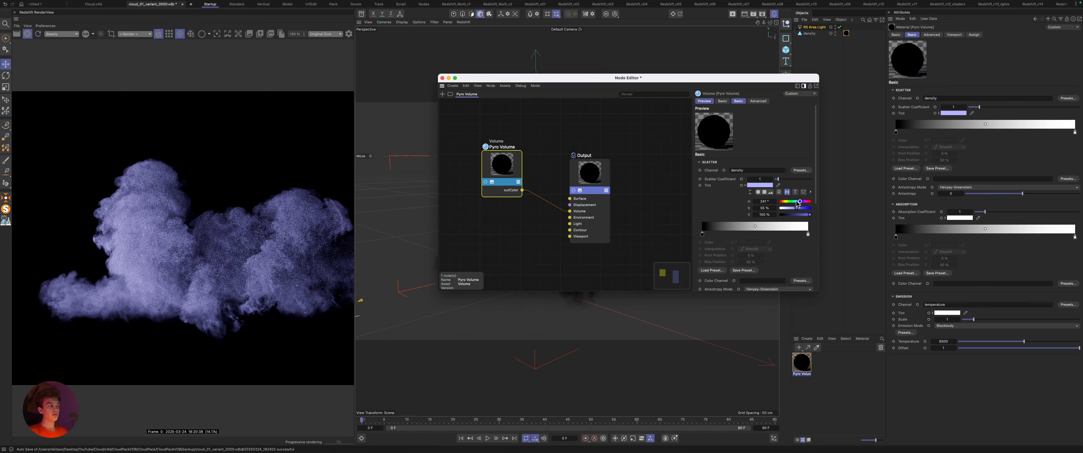
pyautogui.scroll(-1, 167, 280)
pyautogui.scroll(-1, 252, 304)
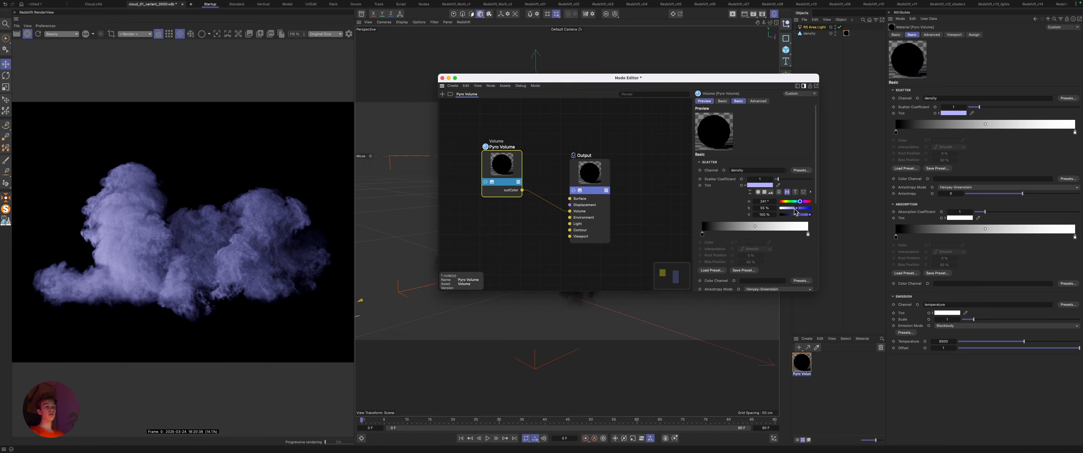
pyautogui.moveTo(795, 210); pyautogui.dragTo(801, 202)
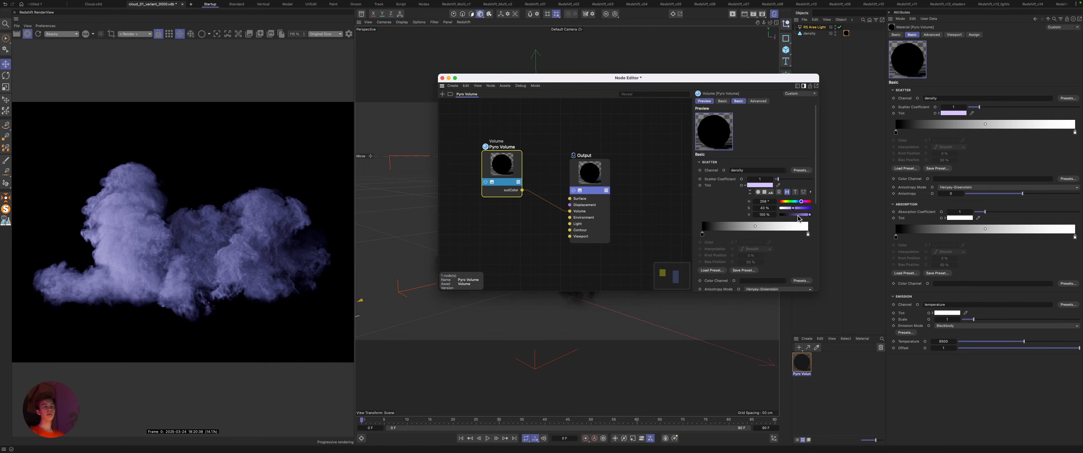
# Enlarge the Node Editor window and return the scatter tint to white with 0% saturation
pyautogui.moveTo(819, 291); pyautogui.dragTo(884, 407)
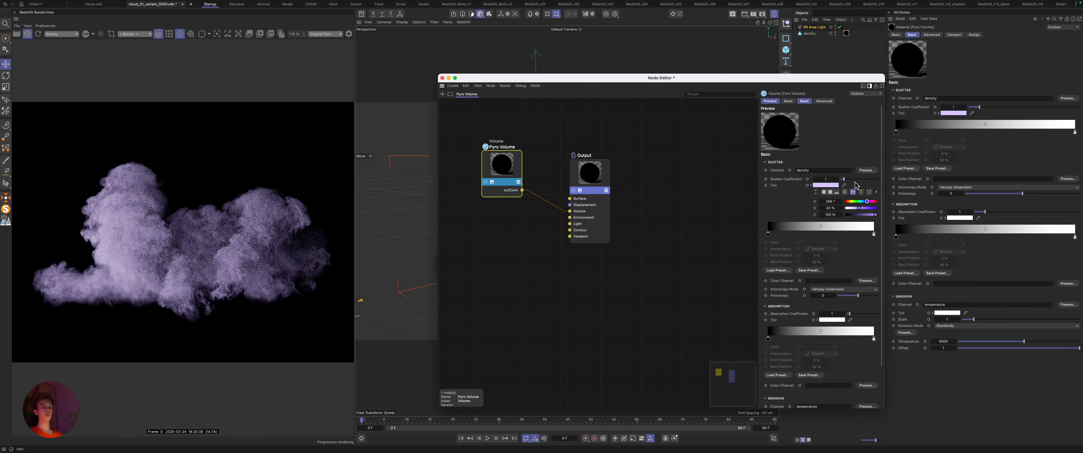
pyautogui.click(862, 208)
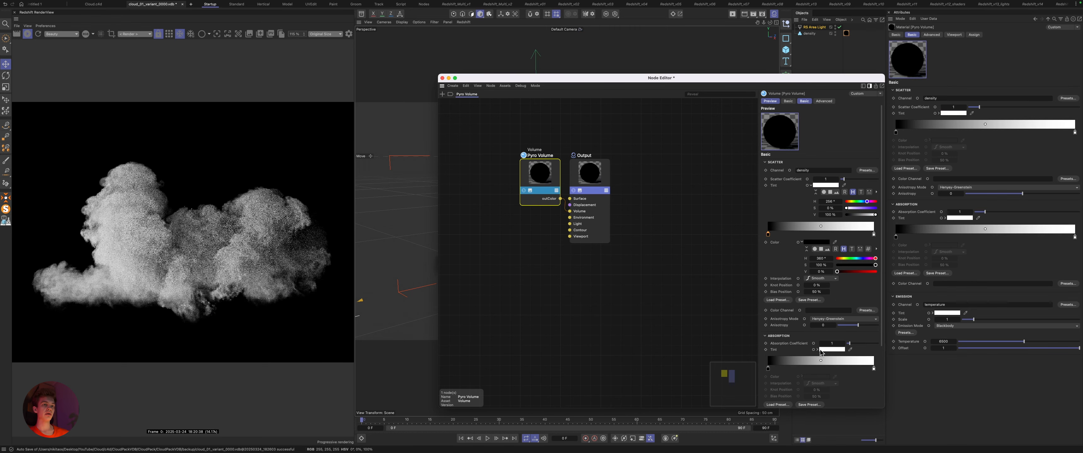
# Set the Pyro Volume node's absorption tint to a light green with a hue of 128°
pyautogui.click(816, 349)
pyautogui.scroll(-1, 794, 348)
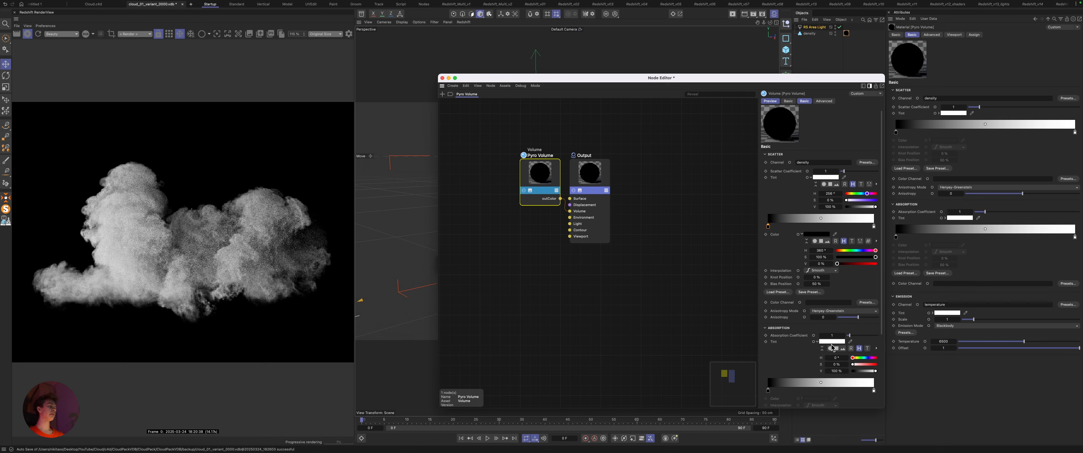
pyautogui.click(861, 358)
pyautogui.click(871, 365)
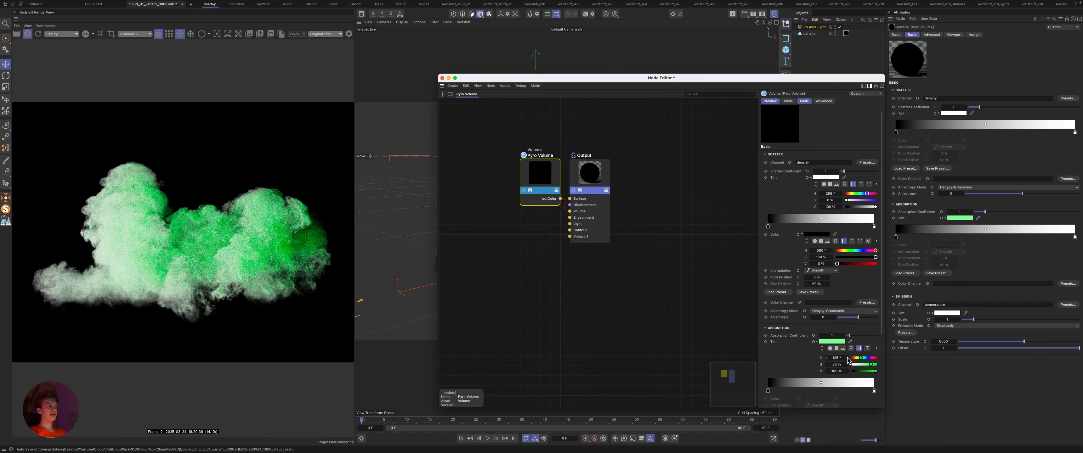
# Set the scatter tint to purple with a hue of 253° and 69% saturation
pyautogui.click(866, 200)
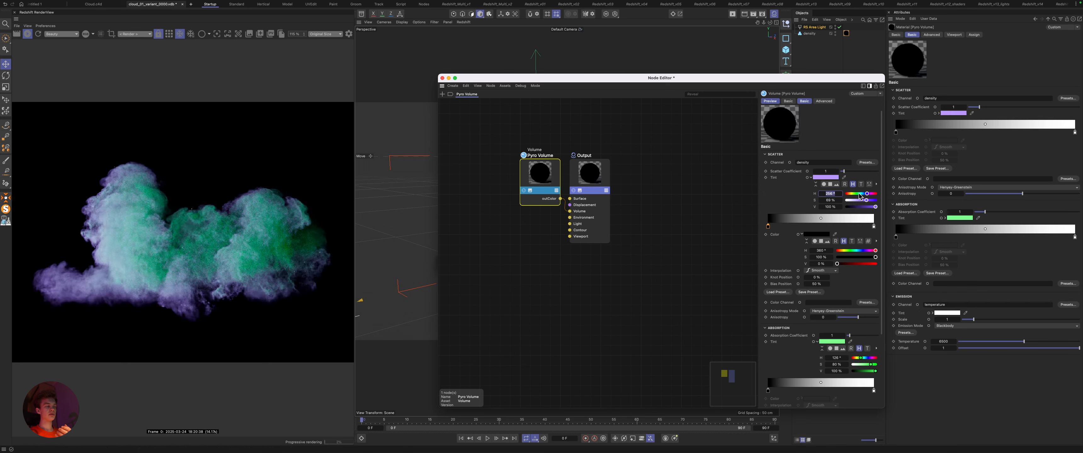
pyautogui.moveTo(858, 194); pyautogui.dragTo(867, 194)
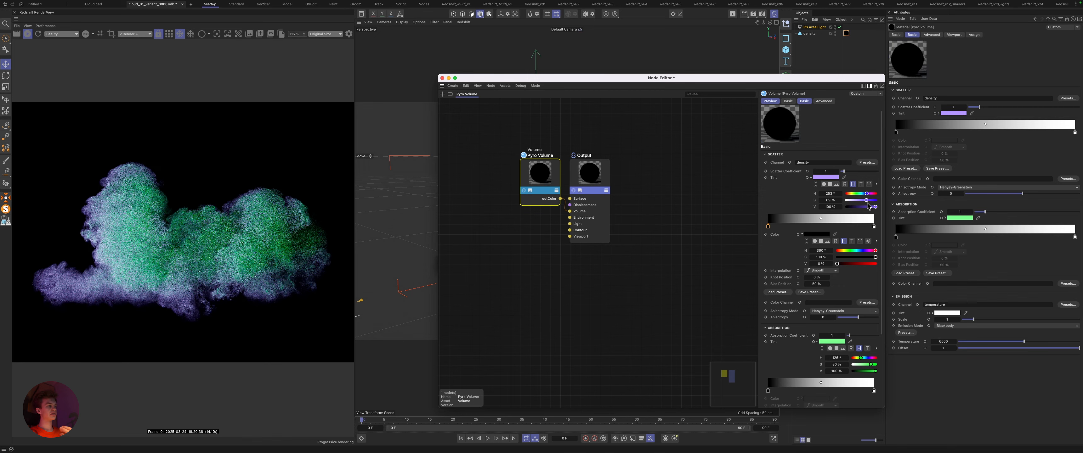
# Set the Pyro Volume's absorption tint to a muted purple with 73% value and the scatter tint's saturation to 57%
pyautogui.click(869, 358)
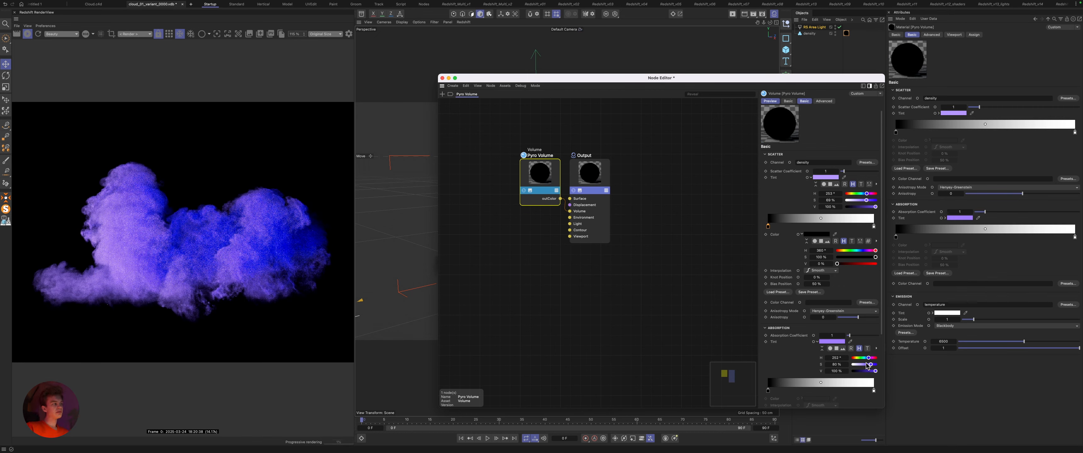
pyautogui.click(866, 365)
pyautogui.click(869, 371)
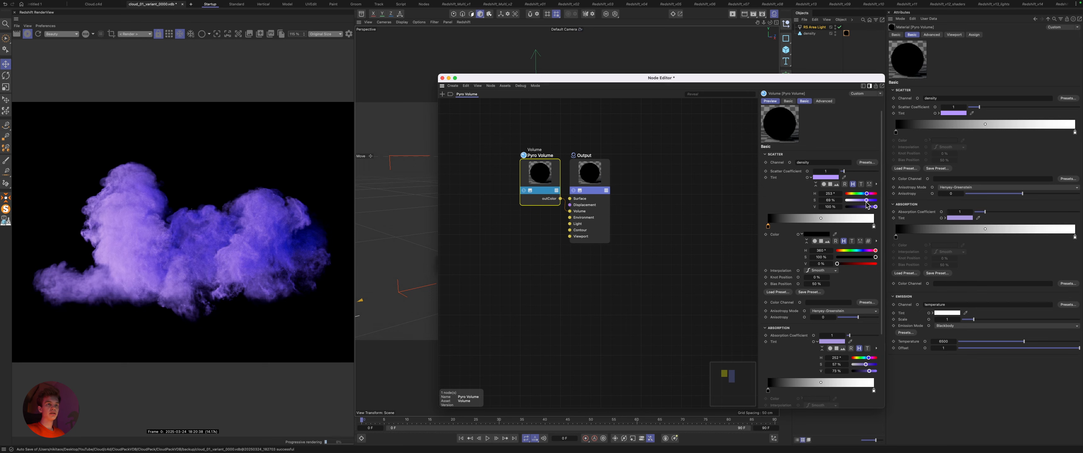
pyautogui.moveTo(863, 201); pyautogui.dragTo(859, 201)
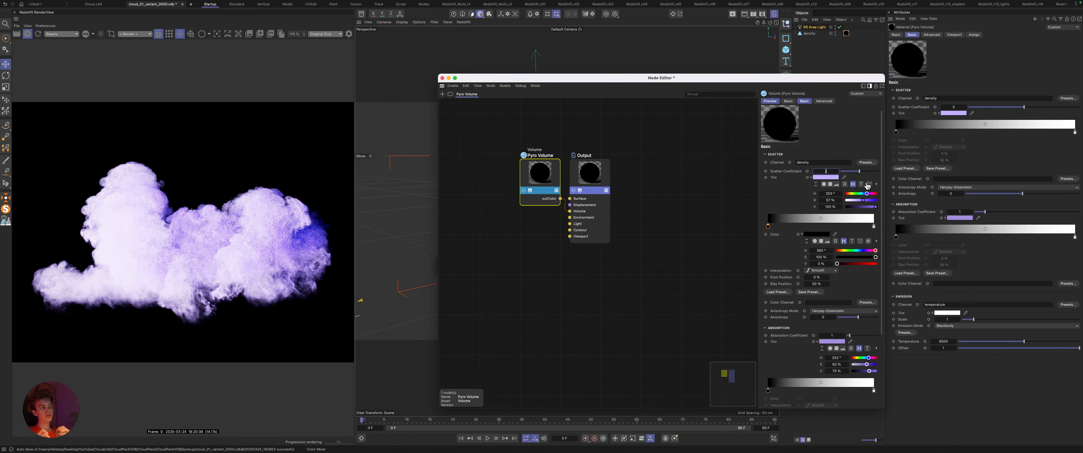
# Reset the scatter coefficient after trying other densities, set it to 0.9, and close the Node Editor
pyautogui.press('Return')
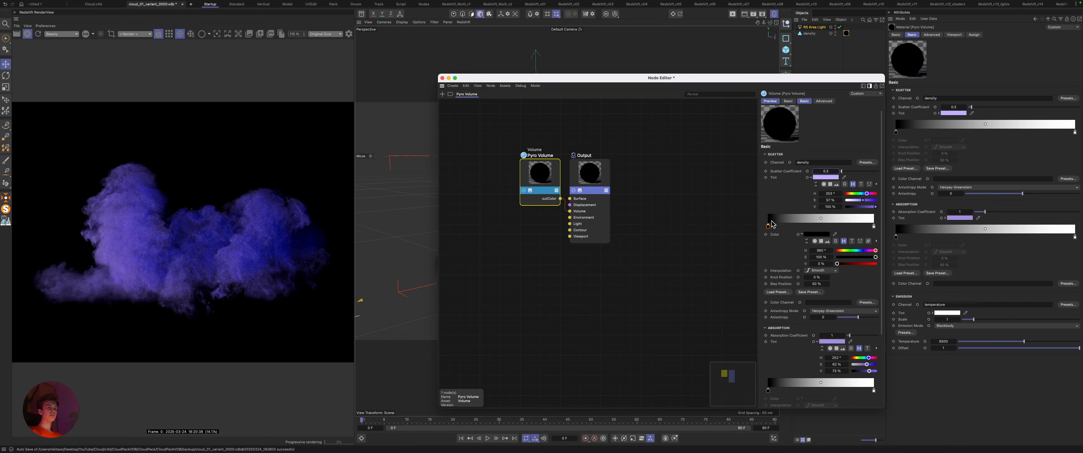
pyautogui.rightClick(837, 171)
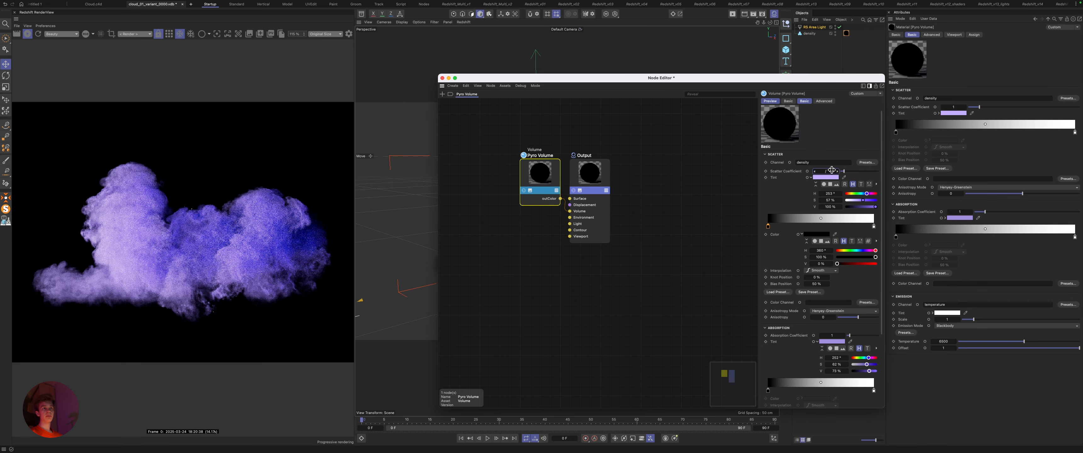
pyautogui.write('0.9')
pyautogui.press('Return')
pyautogui.press('super+w')
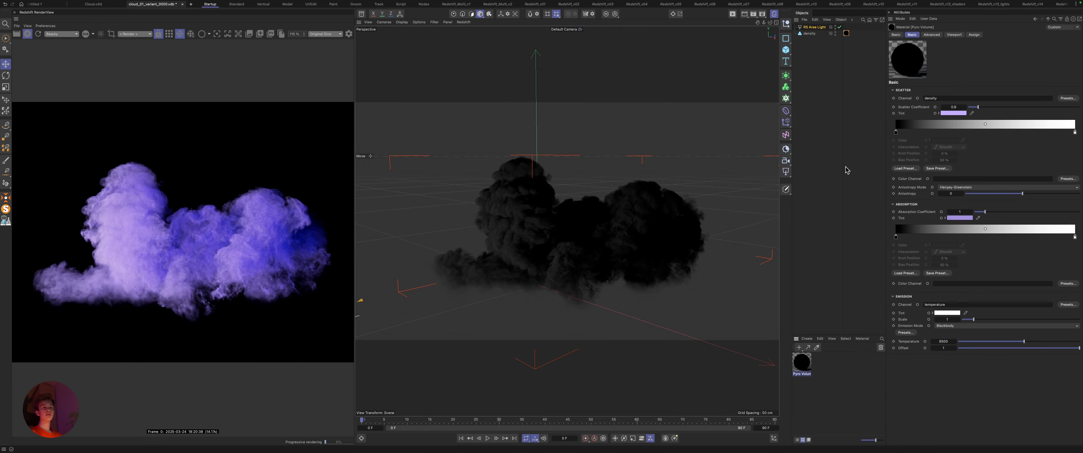
# Add an RS Sky to the scene and restart the live Redshift render
pyautogui.click(786, 150)
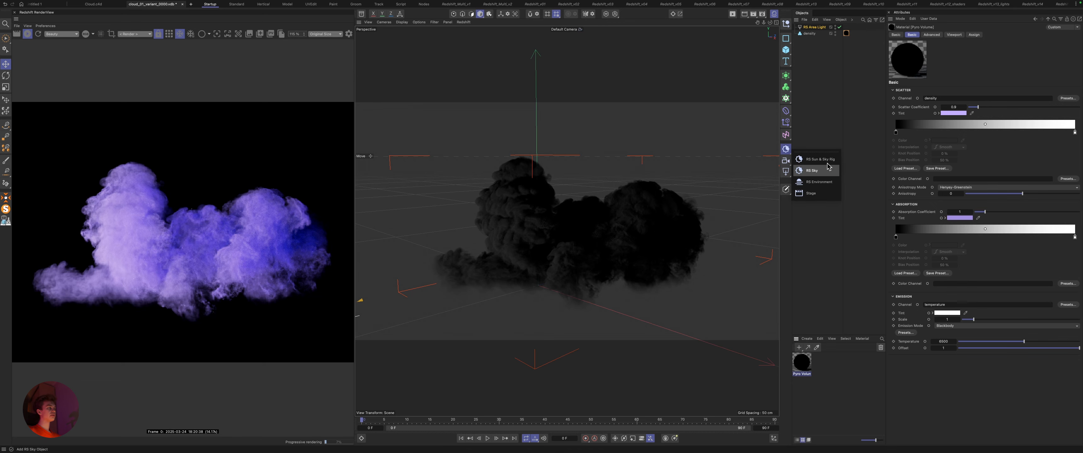
pyautogui.click(788, 152)
pyautogui.click(788, 151)
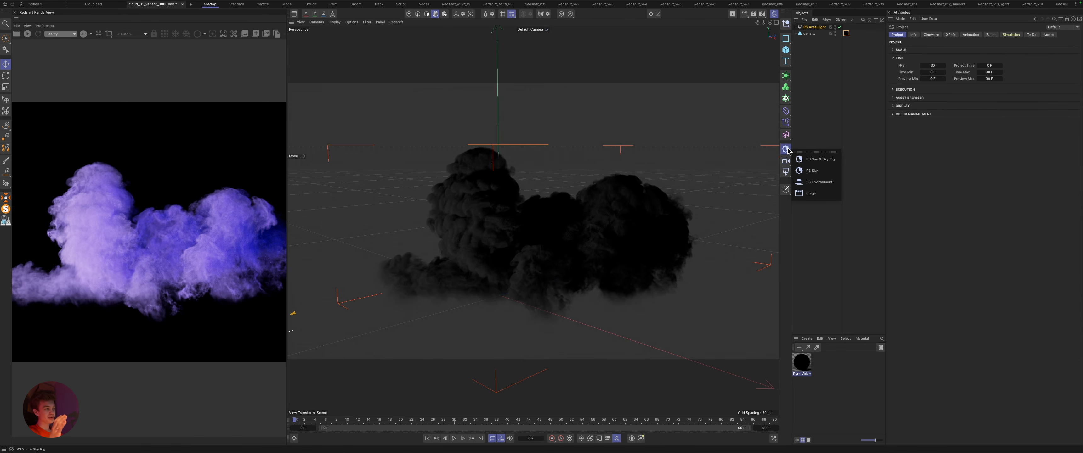
pyautogui.click(808, 170)
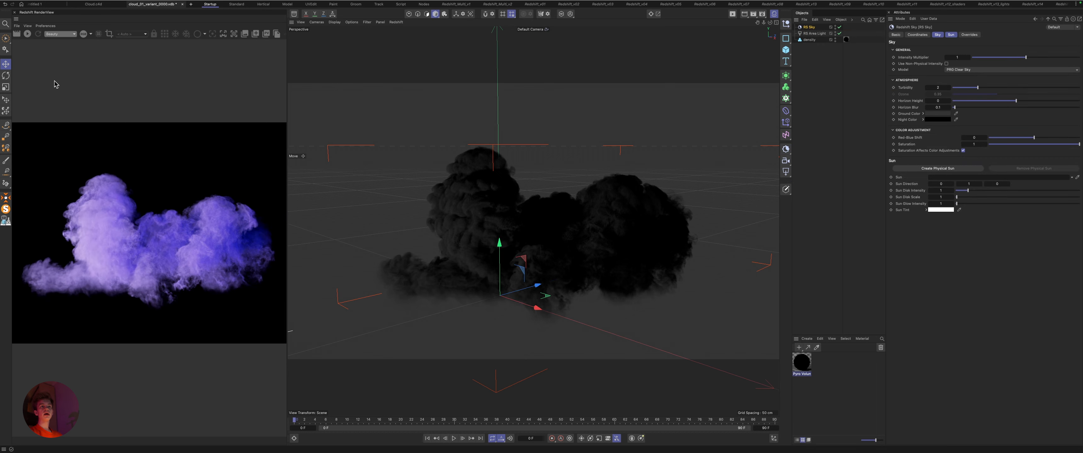
pyautogui.click(27, 34)
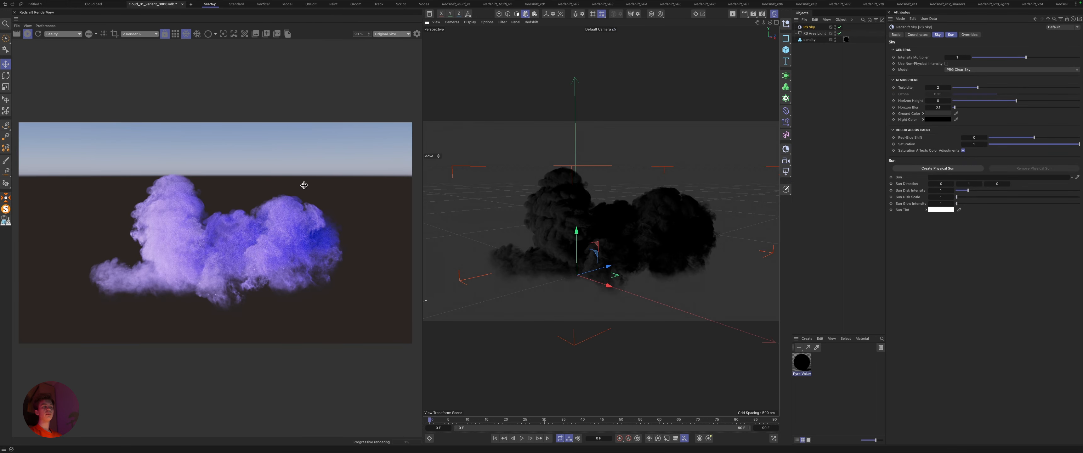
# Raise the RS Sky's horizon blur to its maximum to soften the horizon line behind the cloud
pyautogui.click(937, 35)
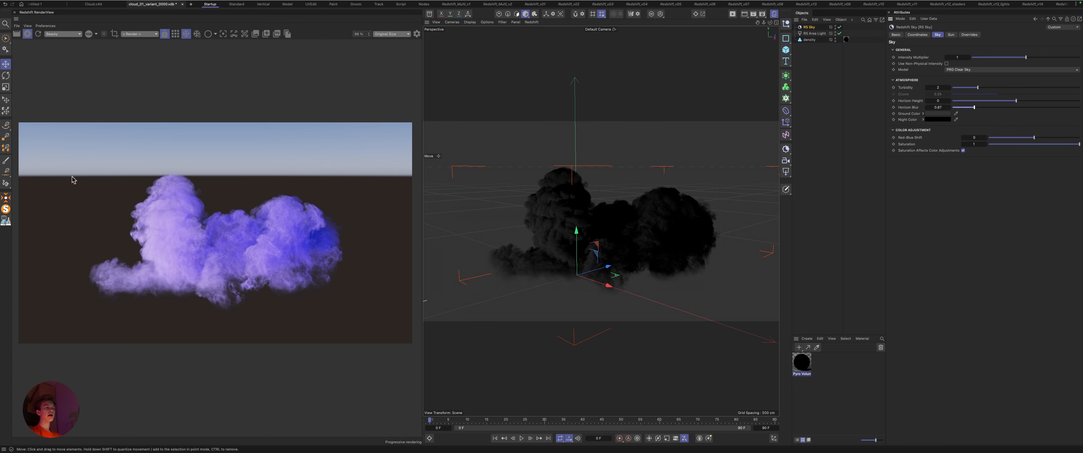
pyautogui.moveTo(647, 222)
pyautogui.keyDown('alt'); pyautogui.mouseDown()
pyautogui.moveTo(696, 227)
pyautogui.moveTo(644, 228)
pyautogui.moveTo(656, 223)
pyautogui.mouseUp(); pyautogui.keyUp('alt')
pyautogui.keyDown('alt'); pyautogui.moveTo(656, 224); pyautogui.dragTo(561, 217, button='middle'); pyautogui.keyUp('alt')
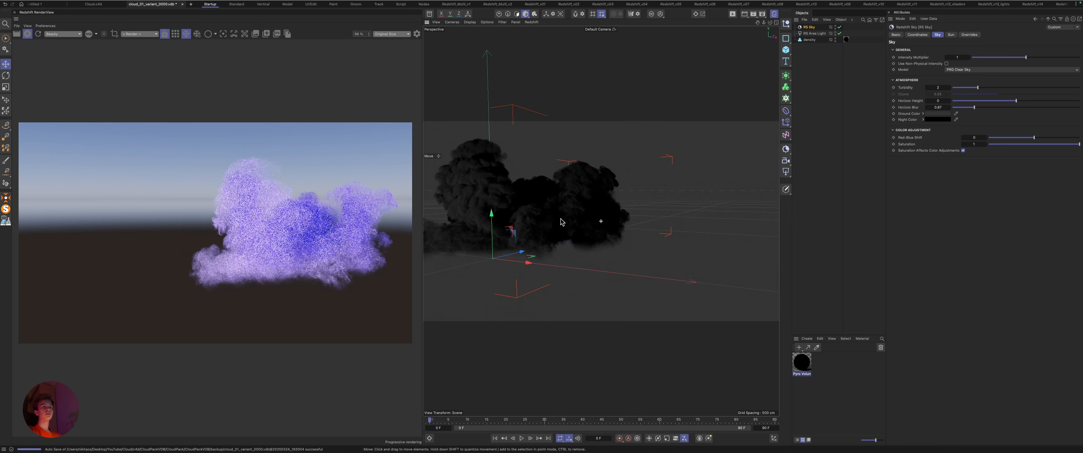
pyautogui.keyDown('alt'); pyautogui.moveTo(561, 217); pyautogui.dragTo(582, 217, button='right'); pyautogui.keyUp('alt')
pyautogui.scroll(-5, 583, 217)
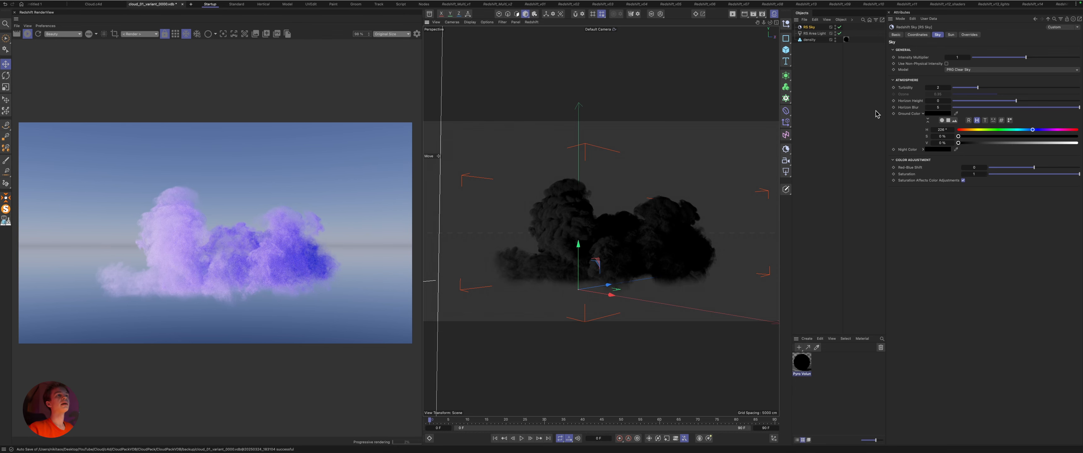
# Set the Redshift volume trace depth to 2 in the global render settings
pyautogui.doubleClick(801, 362)
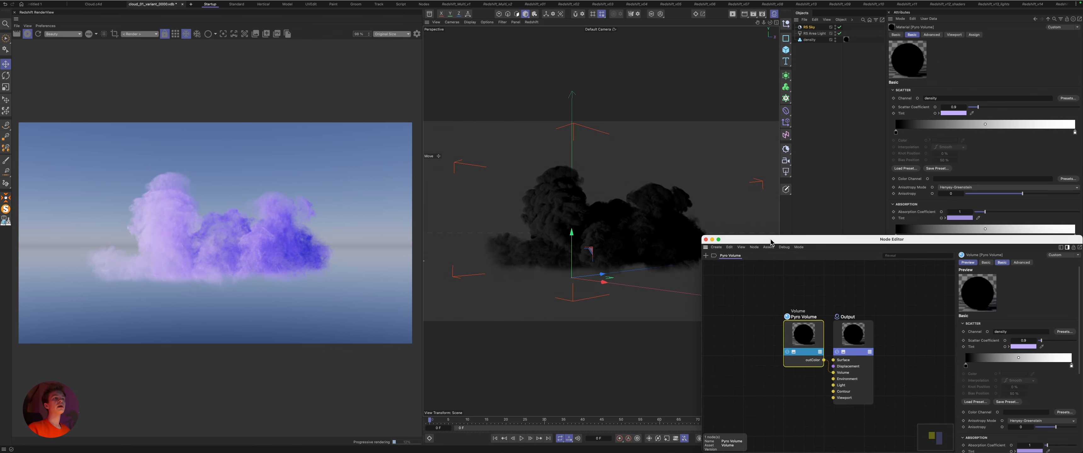
pyautogui.moveTo(770, 243); pyautogui.dragTo(606, 122)
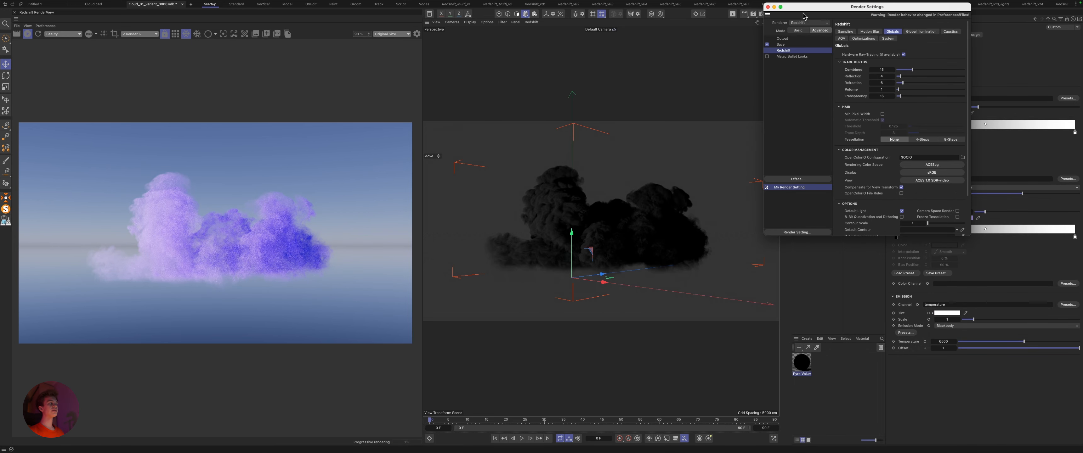
pyautogui.moveTo(804, 7); pyautogui.dragTo(616, 45)
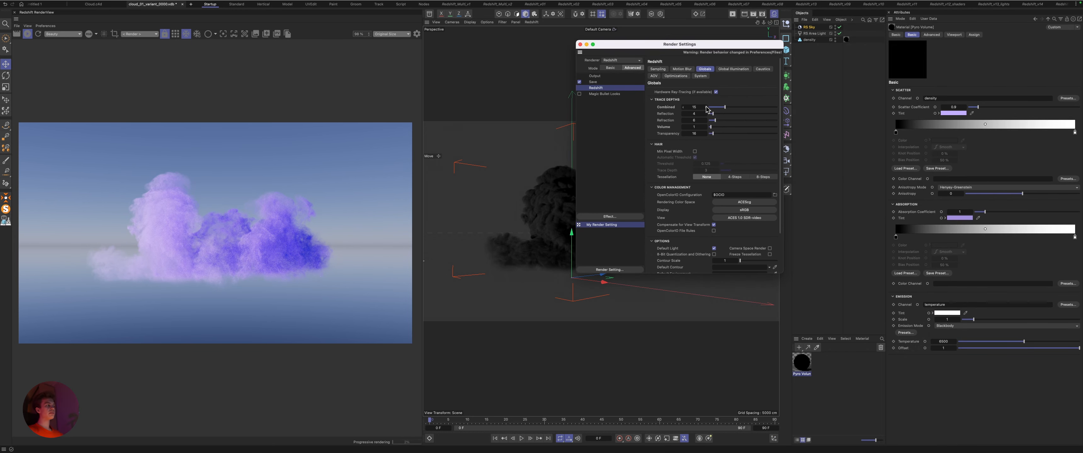
pyautogui.click(693, 126)
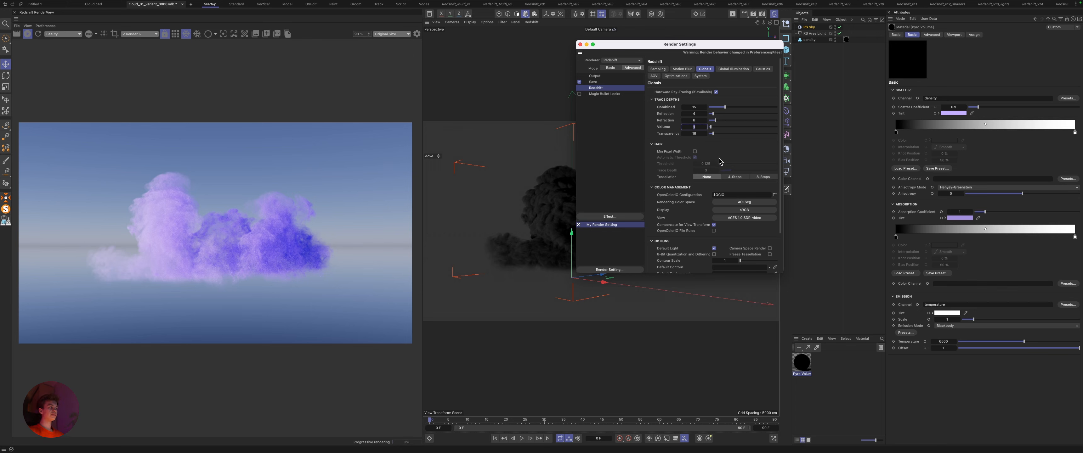
pyautogui.write('2')
pyautogui.press('Return')
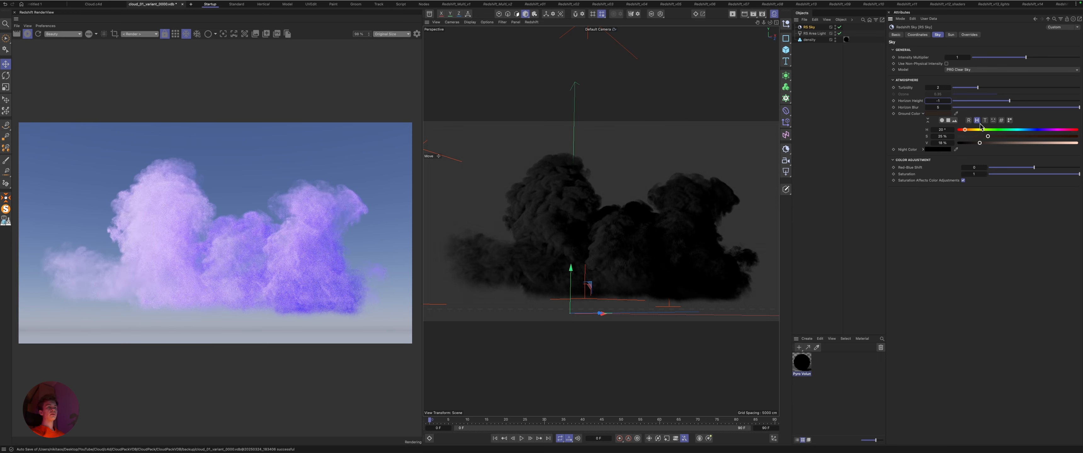
# Lower the RS Sky's horizon height to -1
pyautogui.click(926, 102)
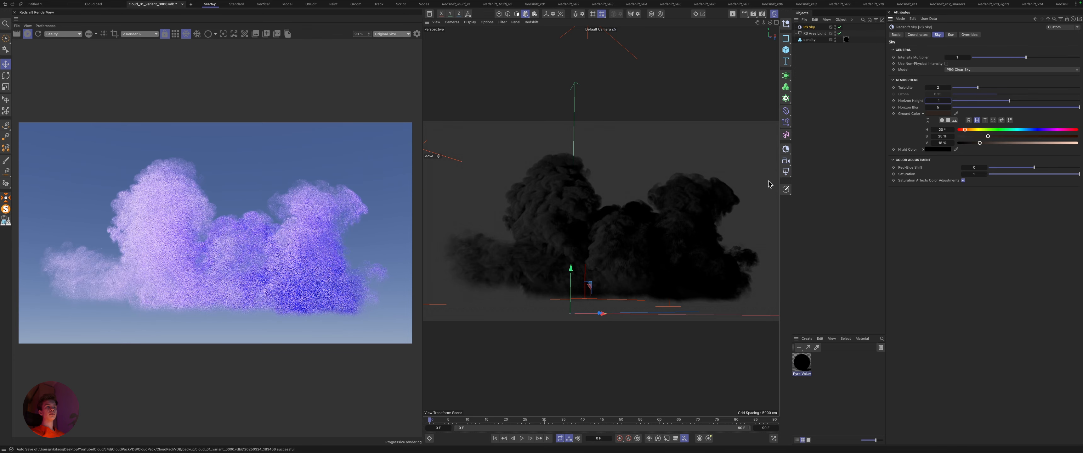
# Change the Pyro Volume's tints to pale blue, with hue 217° for scatter and 224° for absorption
pyautogui.doubleClick(809, 368)
pyautogui.moveTo(822, 125); pyautogui.dragTo(575, 33)
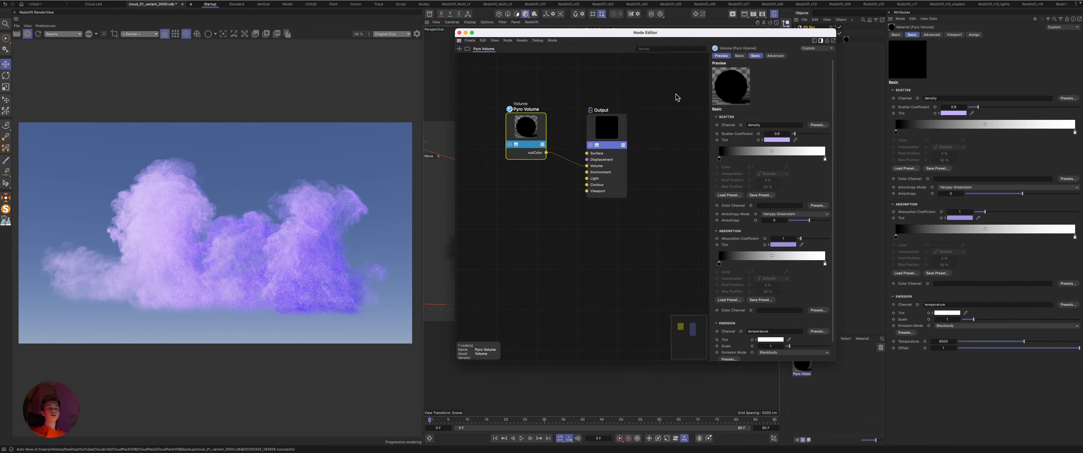
pyautogui.click(762, 140)
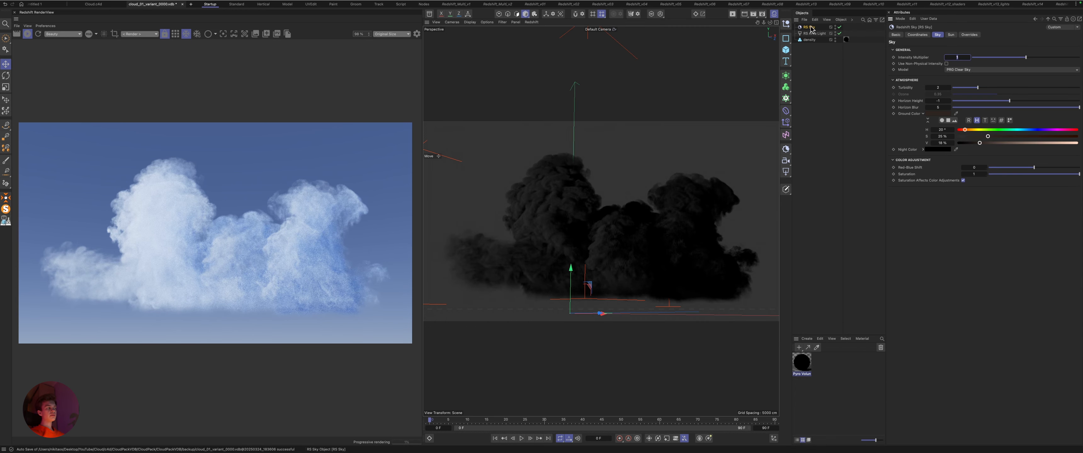
# Examine the colour values of the Pyro Volume's scatter and absorption tints in the Node Editor, and close it
pyautogui.doubleClick(801, 364)
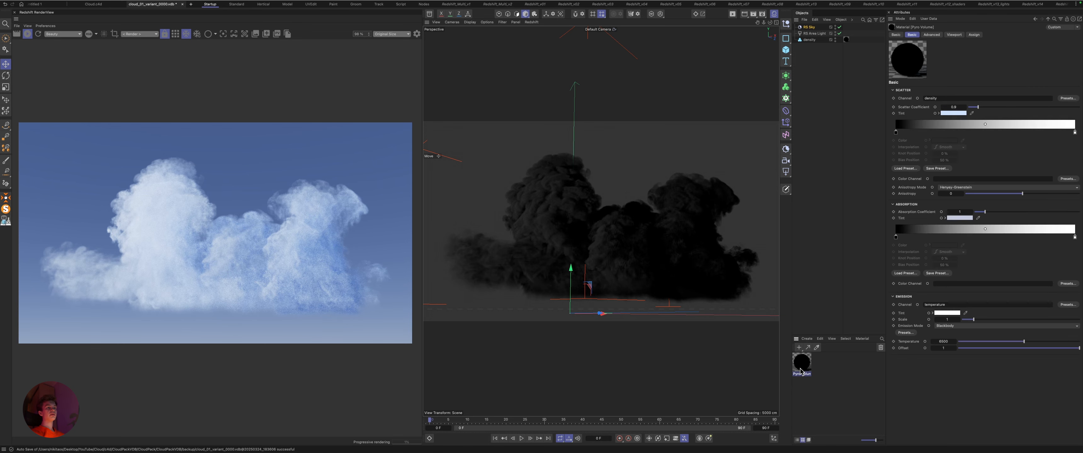
pyautogui.moveTo(826, 124); pyautogui.dragTo(650, 24)
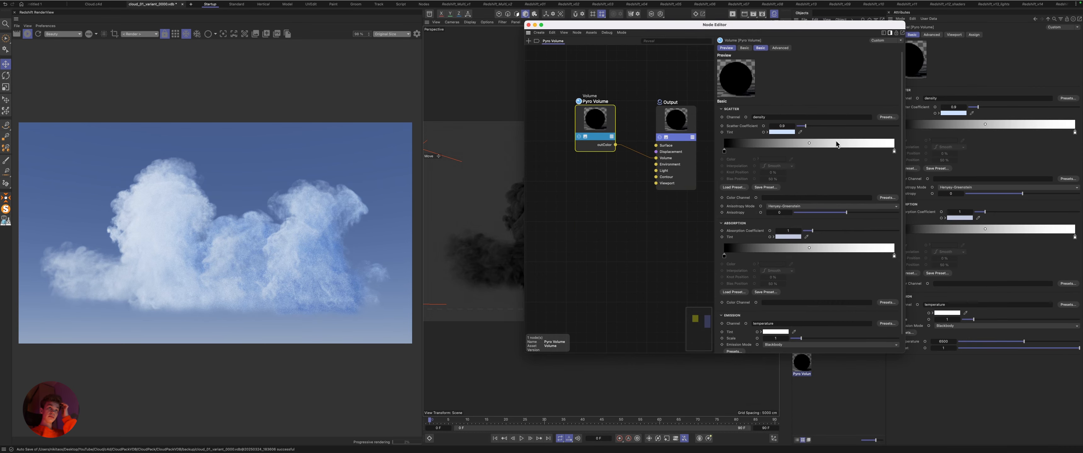
pyautogui.click(773, 133)
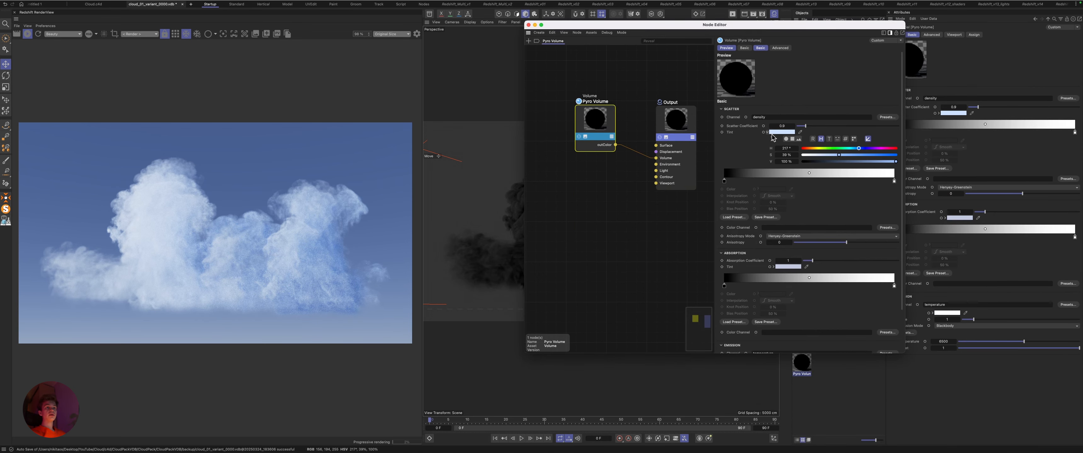
pyautogui.click(774, 268)
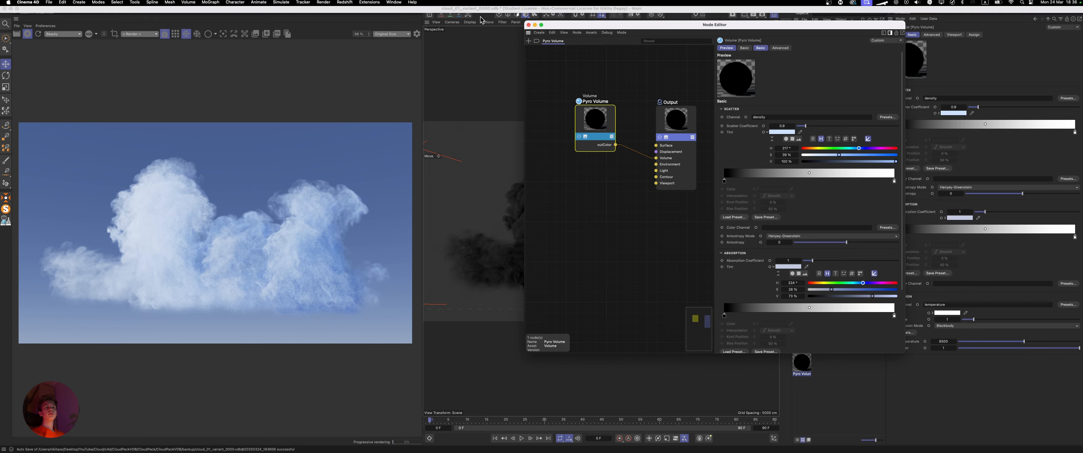
pyautogui.click(529, 25)
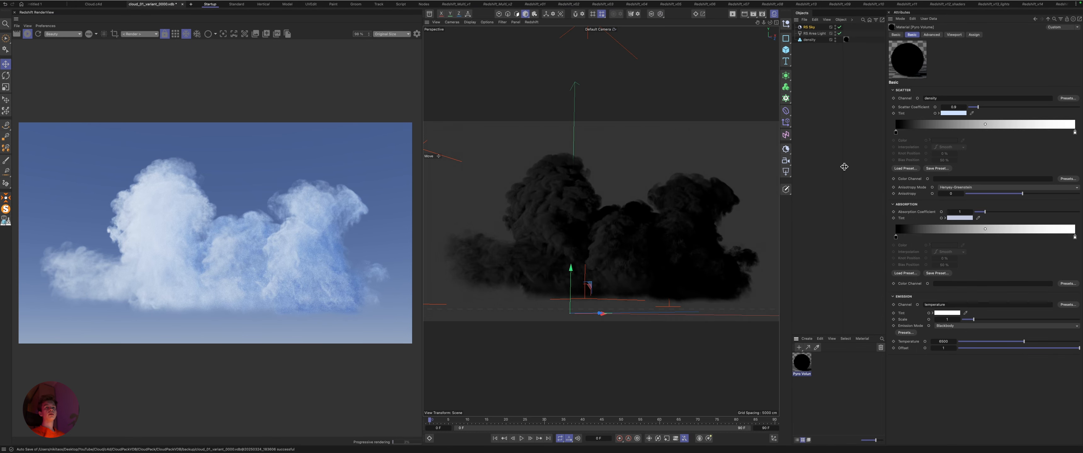
# Add an RS Camera from the current view with nothing else selected and look through it
pyautogui.click(833, 187)
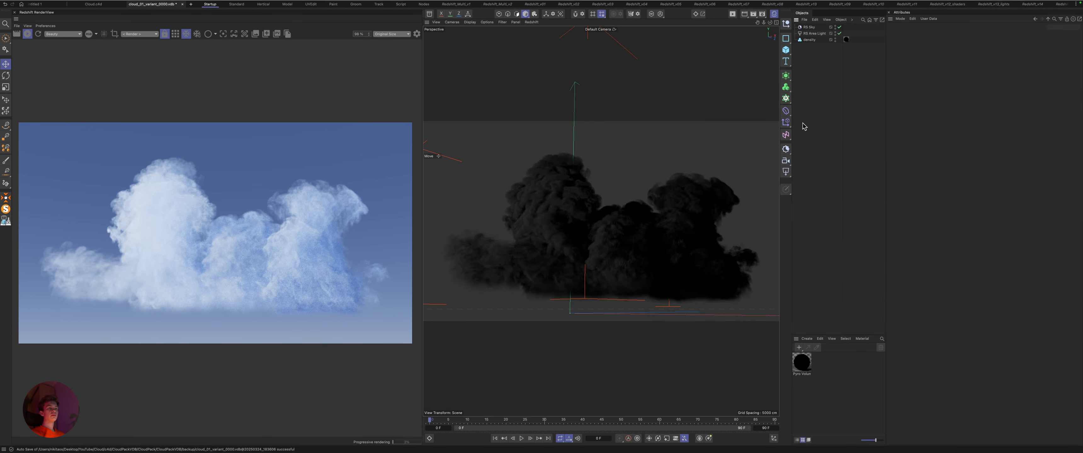
pyautogui.click(786, 160)
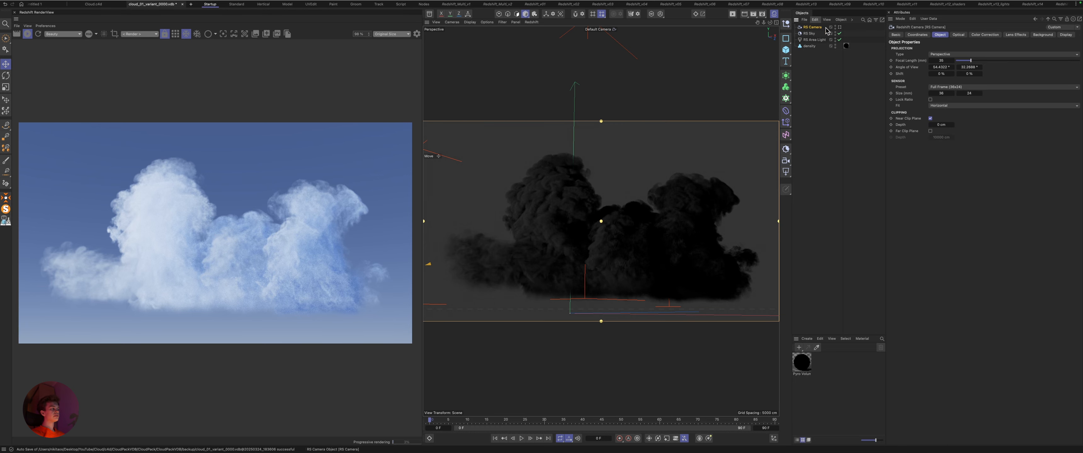
pyautogui.click(839, 28)
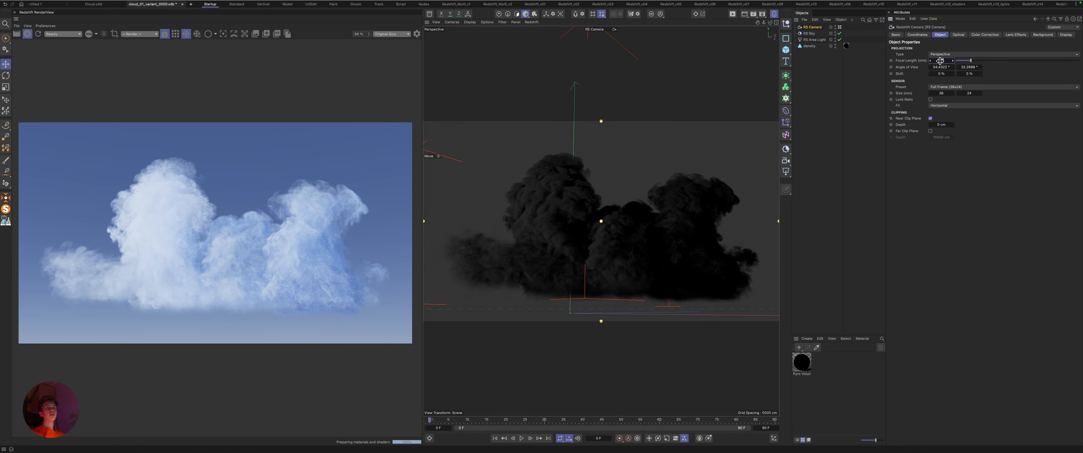
# Set the RS Camera's focal length to 90 mm and frame the whole cloud closely
pyautogui.moveTo(940, 60); pyautogui.dragTo(980, 50)
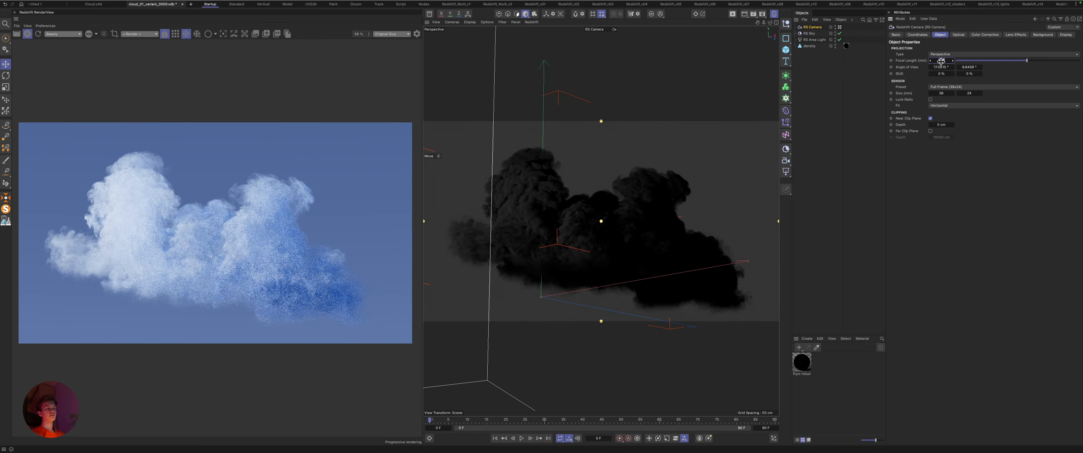
pyautogui.moveTo(941, 61); pyautogui.dragTo(927, 62)
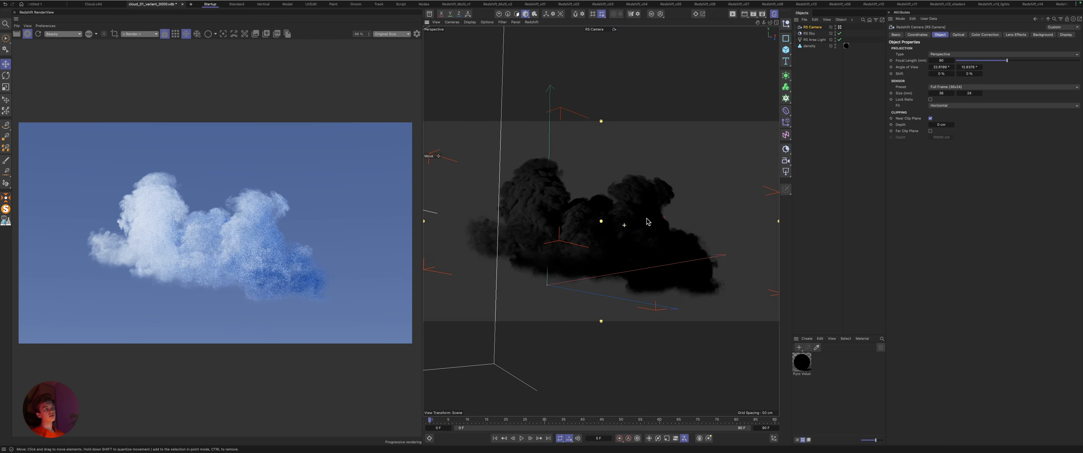
pyautogui.keyDown('alt'); pyautogui.moveTo(639, 230); pyautogui.dragTo(661, 227, button='middle'); pyautogui.keyUp('alt')
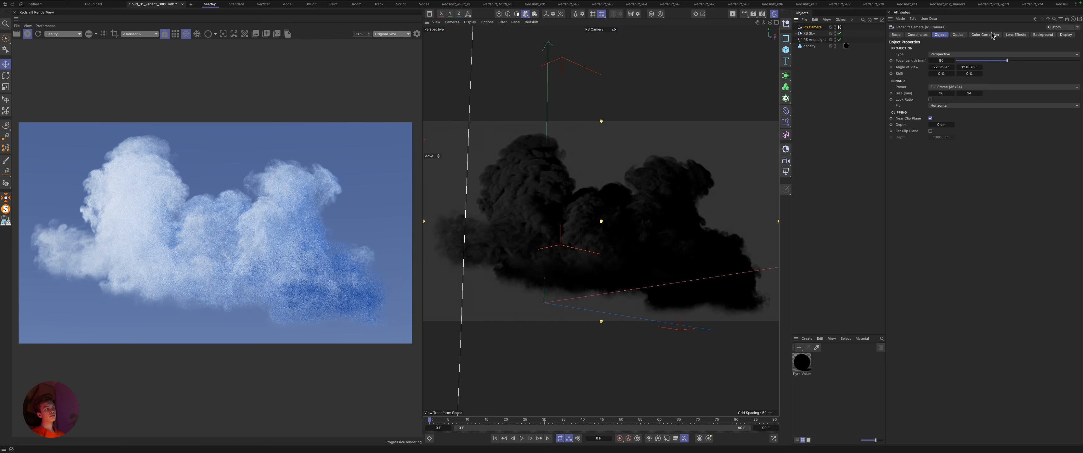
# Enable the RS Camera's composition grid overlay and compose the cloud against it
pyautogui.click(957, 35)
pyautogui.click(985, 35)
pyautogui.click(1065, 35)
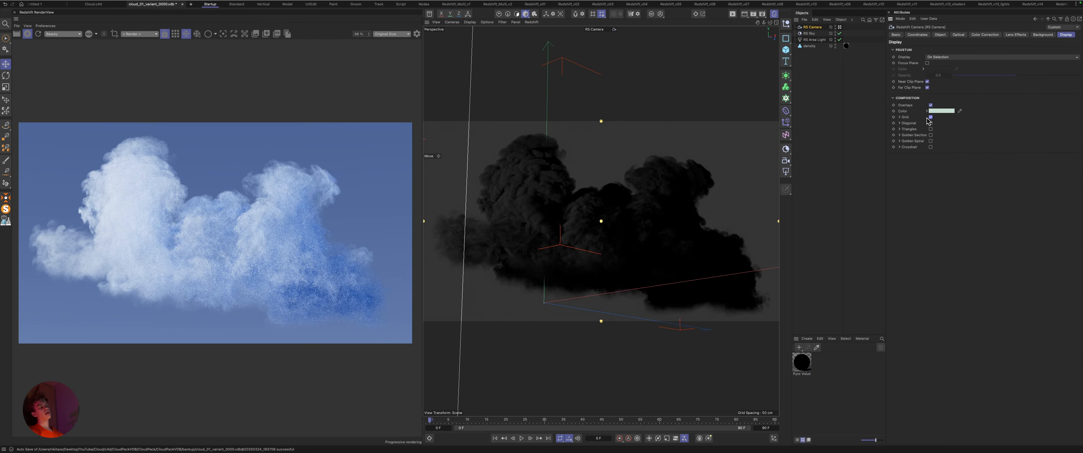
pyautogui.click(930, 117)
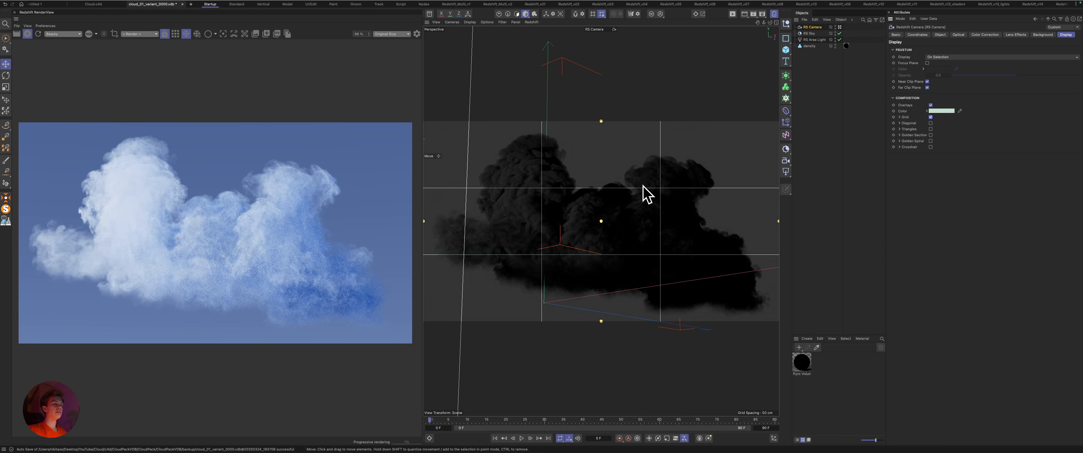
pyautogui.keyDown('alt'); pyautogui.moveTo(594, 228); pyautogui.dragTo(593, 227, button='middle'); pyautogui.keyUp('alt')
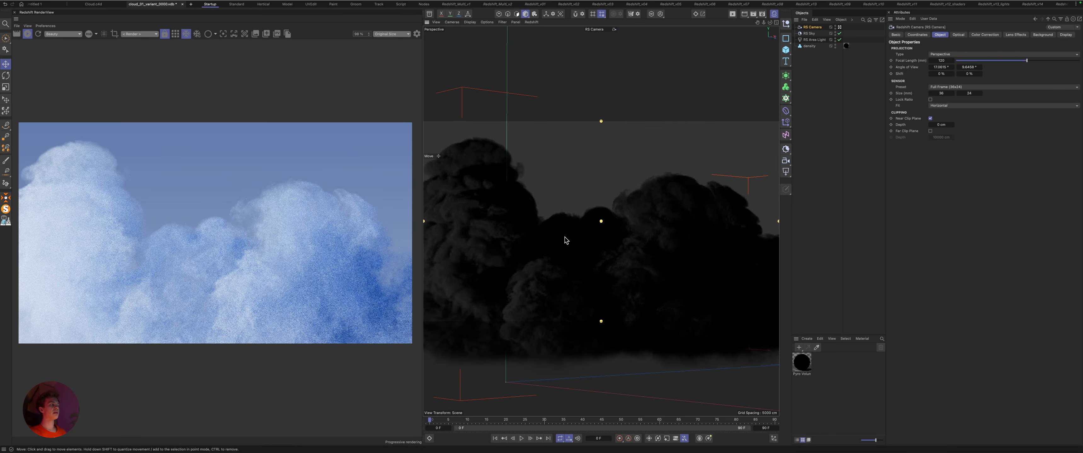
# Fine-tune the RS Camera's vertical framing so the cloud tops sit slightly higher in the shot
pyautogui.keyDown('alt'); pyautogui.moveTo(564, 236); pyautogui.dragTo(564, 238, button='middle'); pyautogui.keyUp('alt')
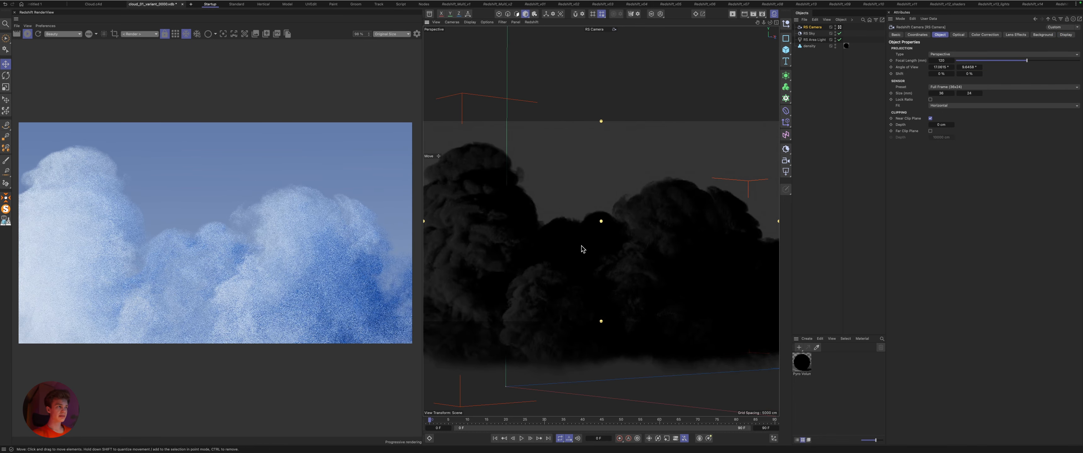
pyautogui.keyDown('alt'); pyautogui.moveTo(583, 243); pyautogui.dragTo(583, 237, button='middle'); pyautogui.keyUp('alt')
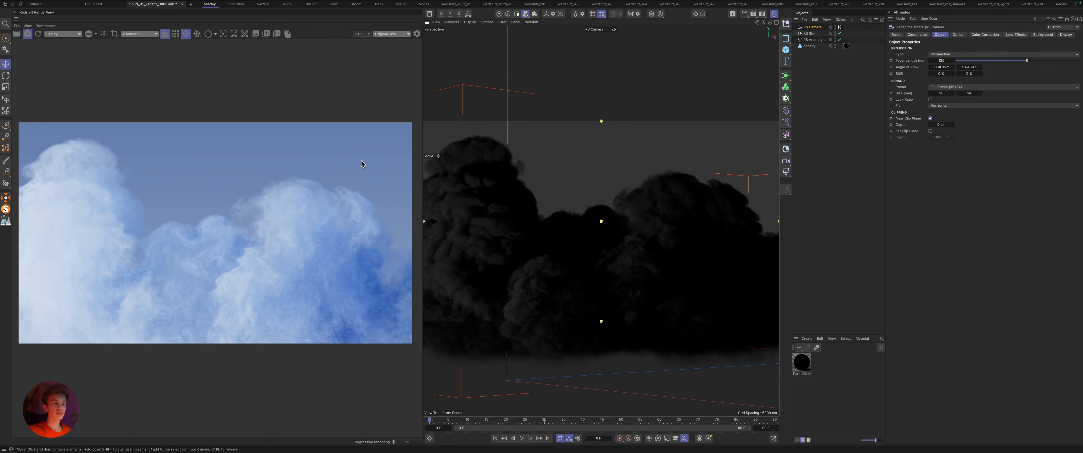
# Open the Pyro Volume material in the Node Editor and place the editor clear of the render with its absorption settings in view
pyautogui.click(802, 363)
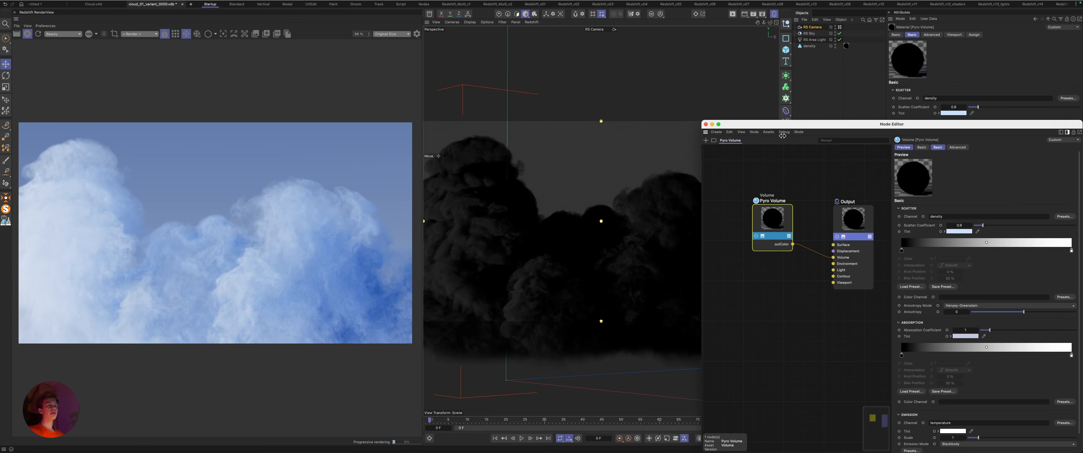
pyautogui.moveTo(779, 124); pyautogui.dragTo(554, 21)
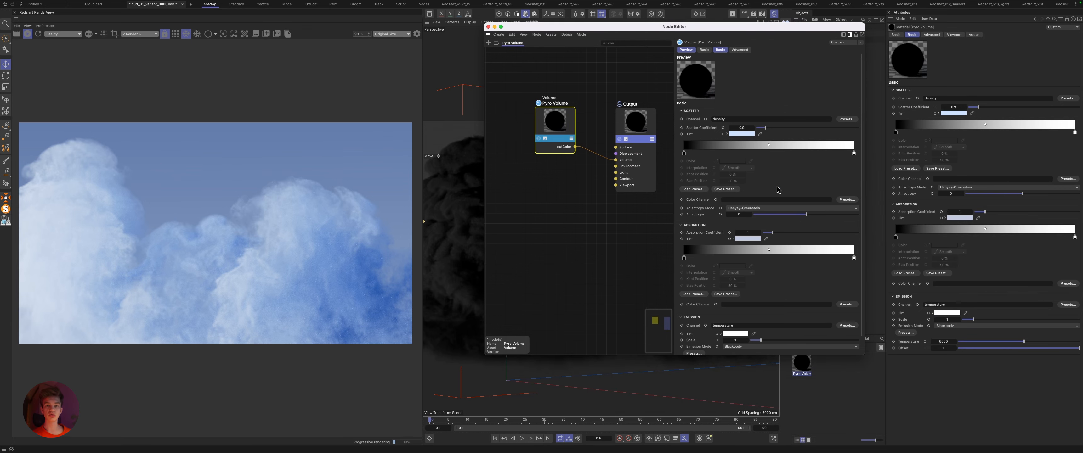
pyautogui.scroll(-2, 785, 186)
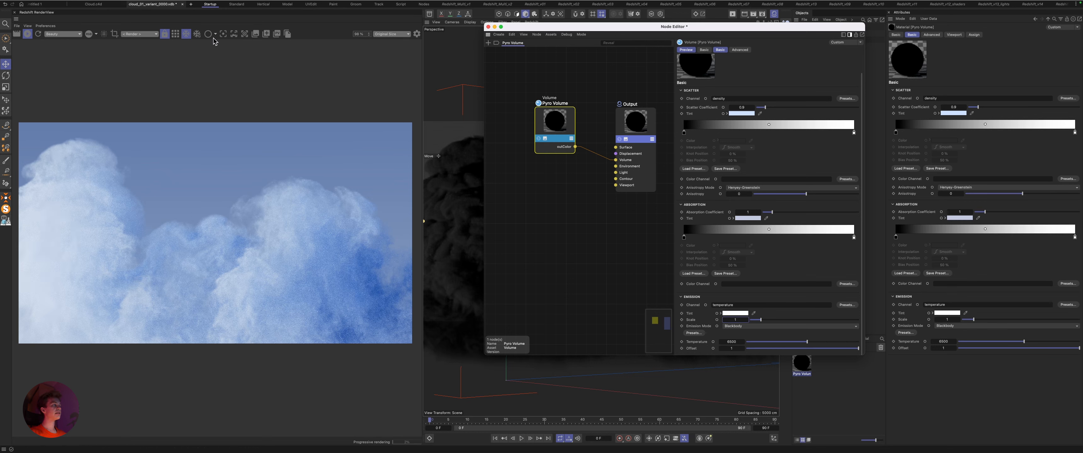
# Store render snapshots of the cloud before and after raising the Pyro Volume's absorption coefficient to 3.74
pyautogui.click(267, 37)
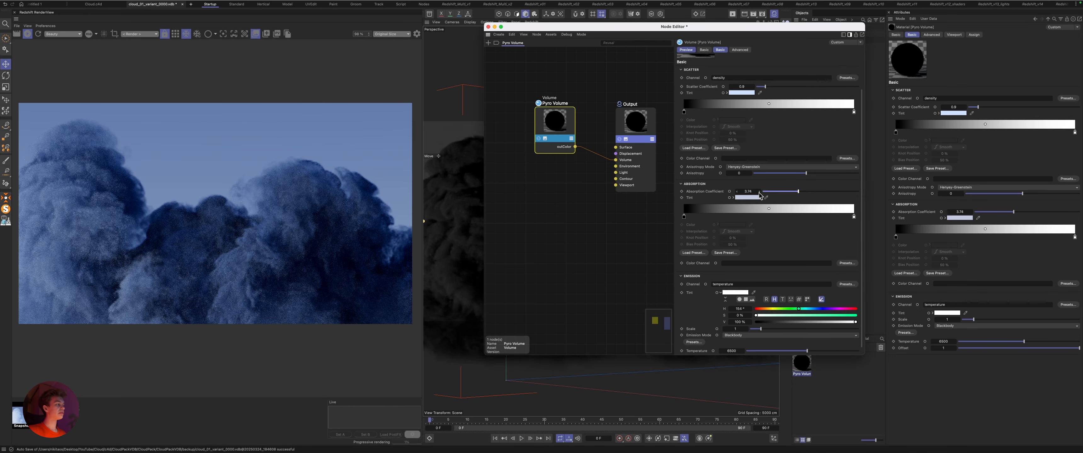
pyautogui.click(266, 34)
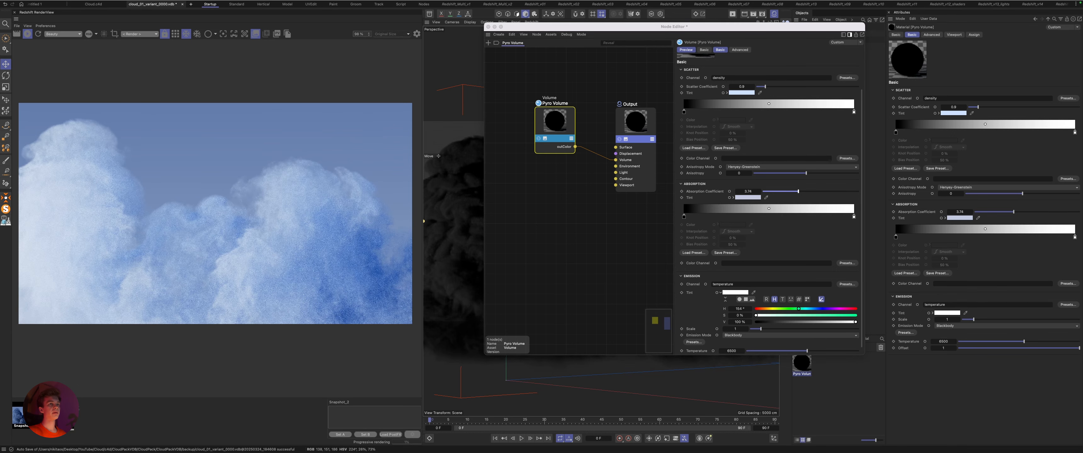
# Compare the two stored render snapshots by switching back and forth between them
pyautogui.click(59, 415)
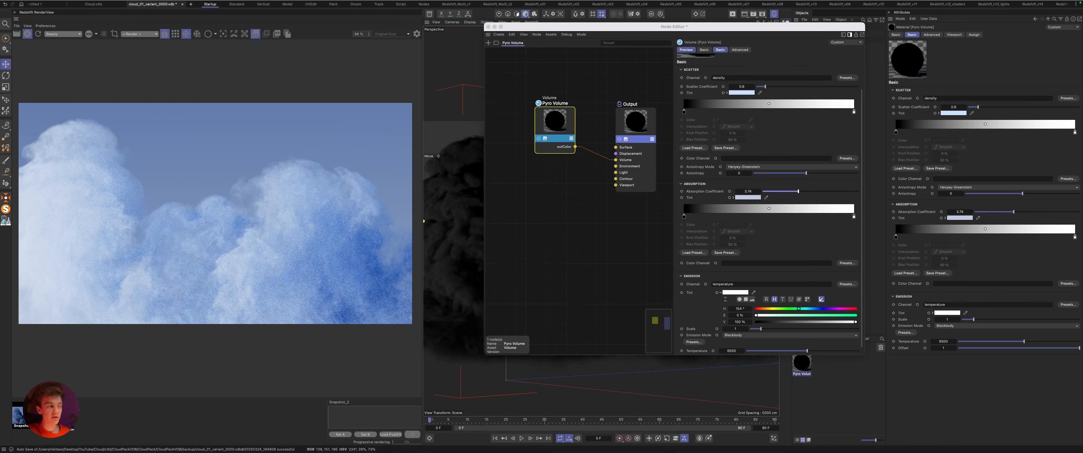
pyautogui.click(34, 416)
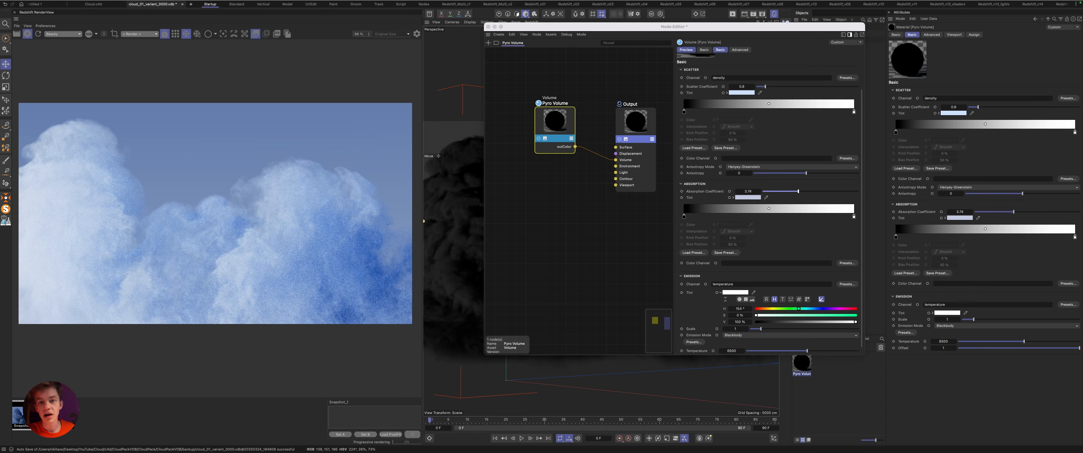
pyautogui.click(59, 416)
pyautogui.click(34, 416)
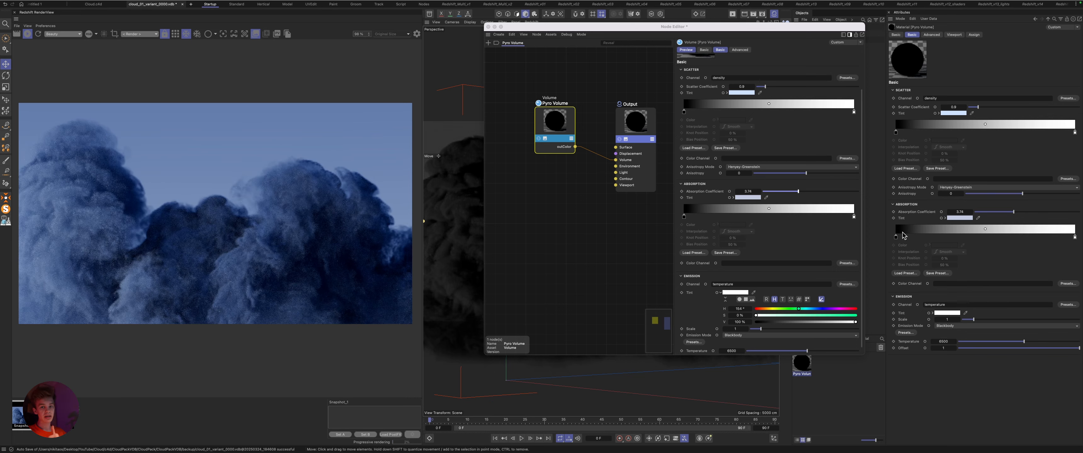
# Reset the Pyro Volume's absorption coefficient to 1
pyautogui.rightClick(761, 192)
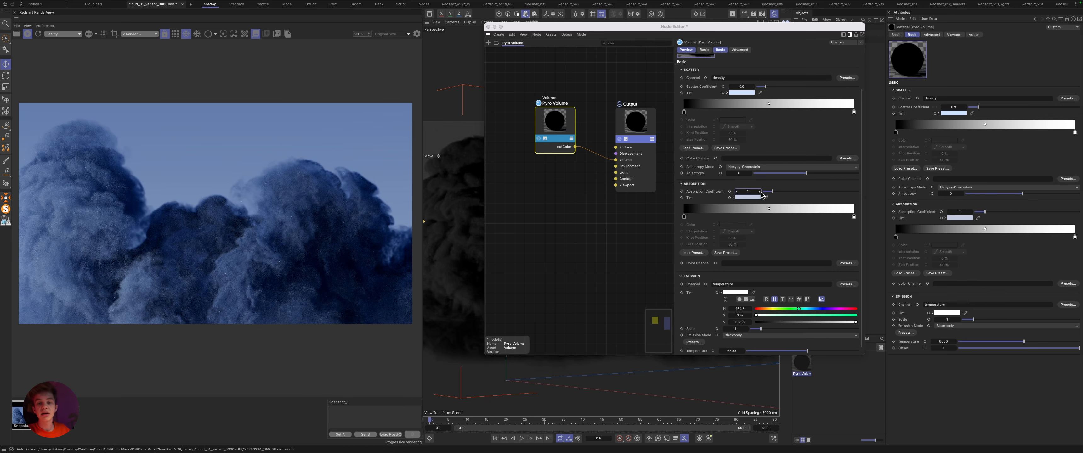